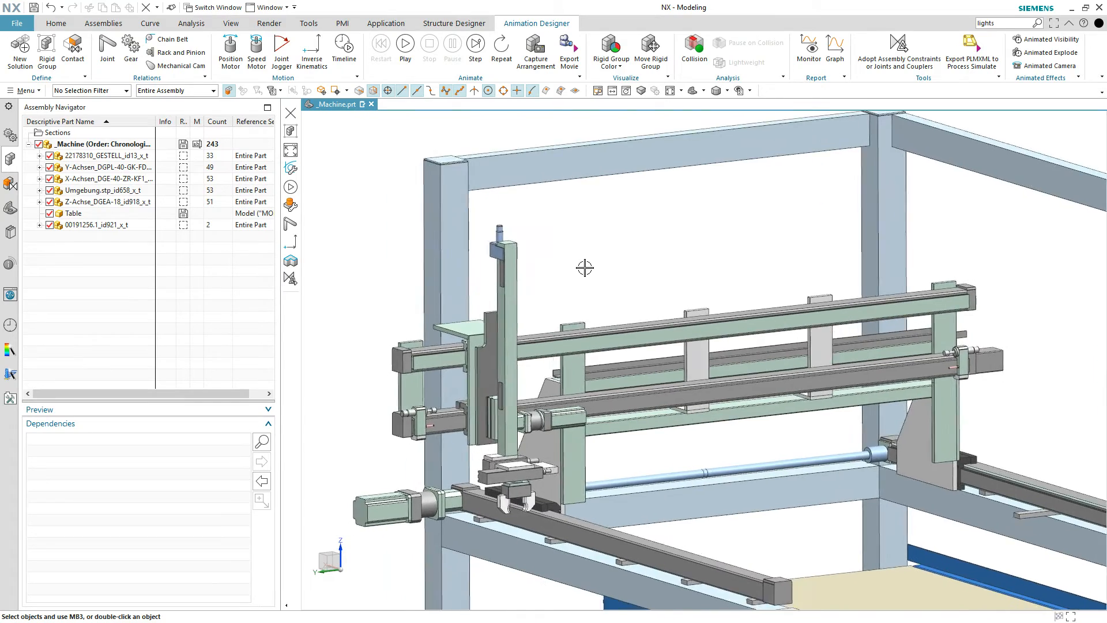
- Examine the gripper at the lower end of the Z axis and the surrounding gantry and conveyor table
scroll(587, 474, "up", 6)
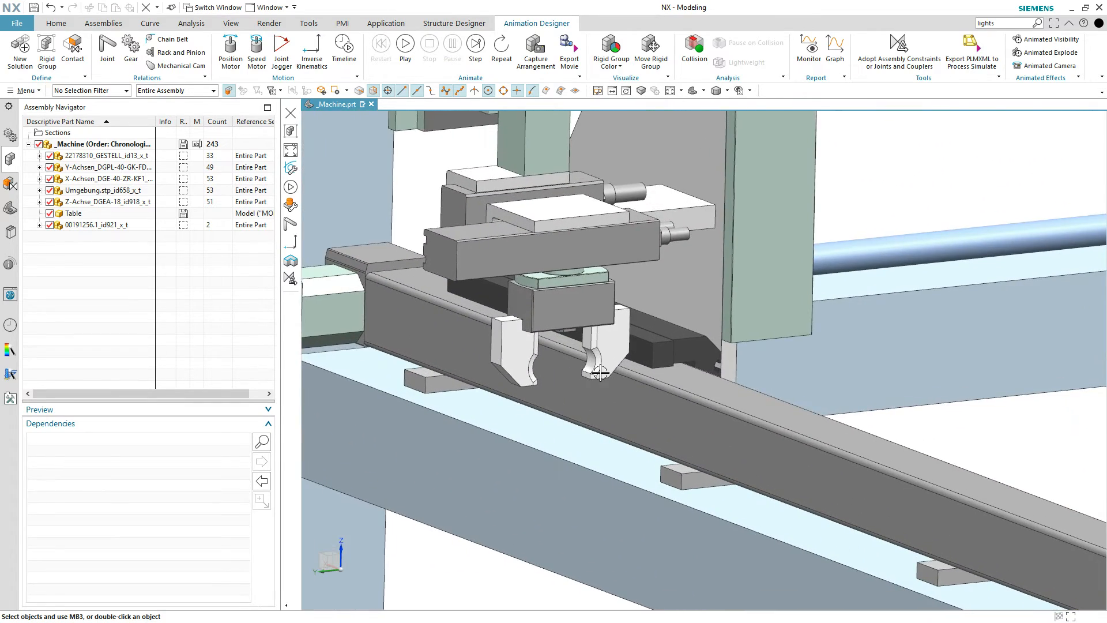
scroll(873, 190, "down", 5)
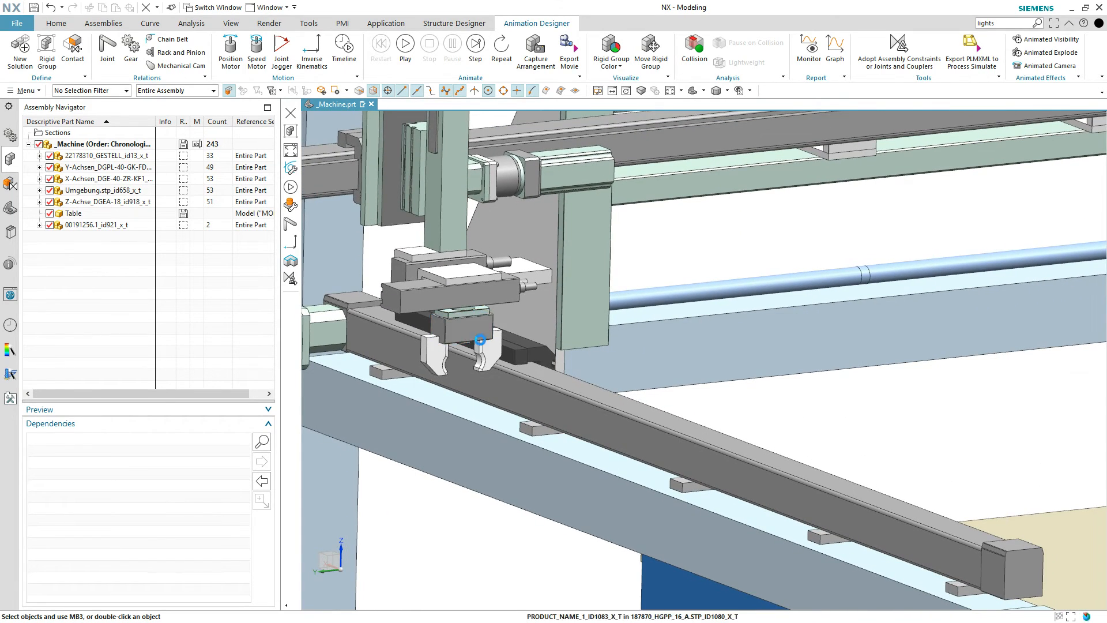
left_click(480, 340)
scroll(712, 259, "down", 5)
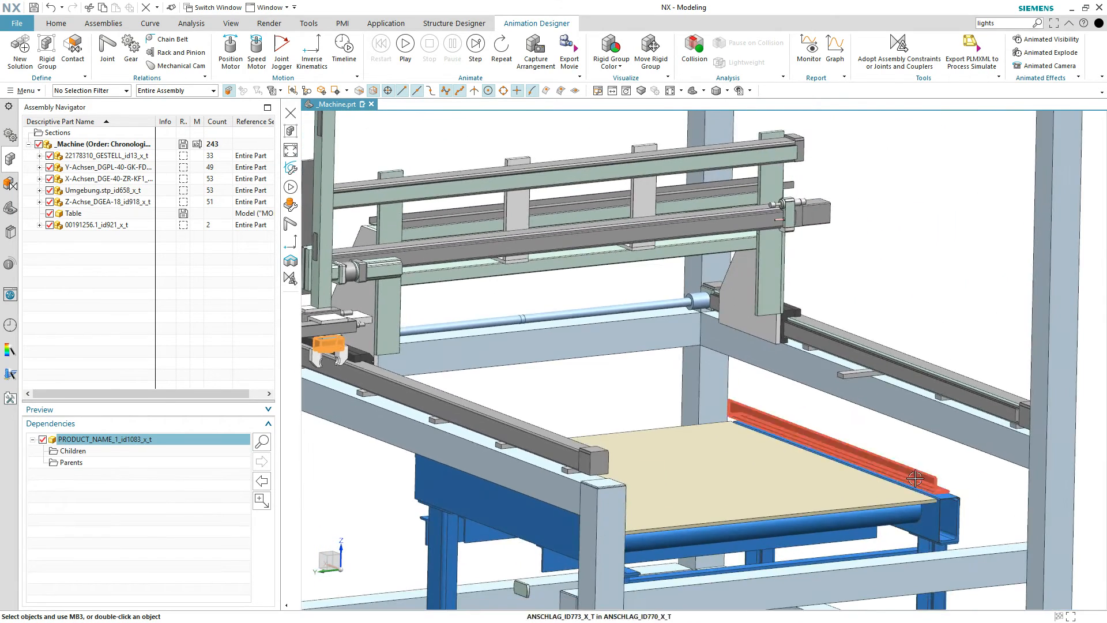
scroll(938, 313, "down", 6)
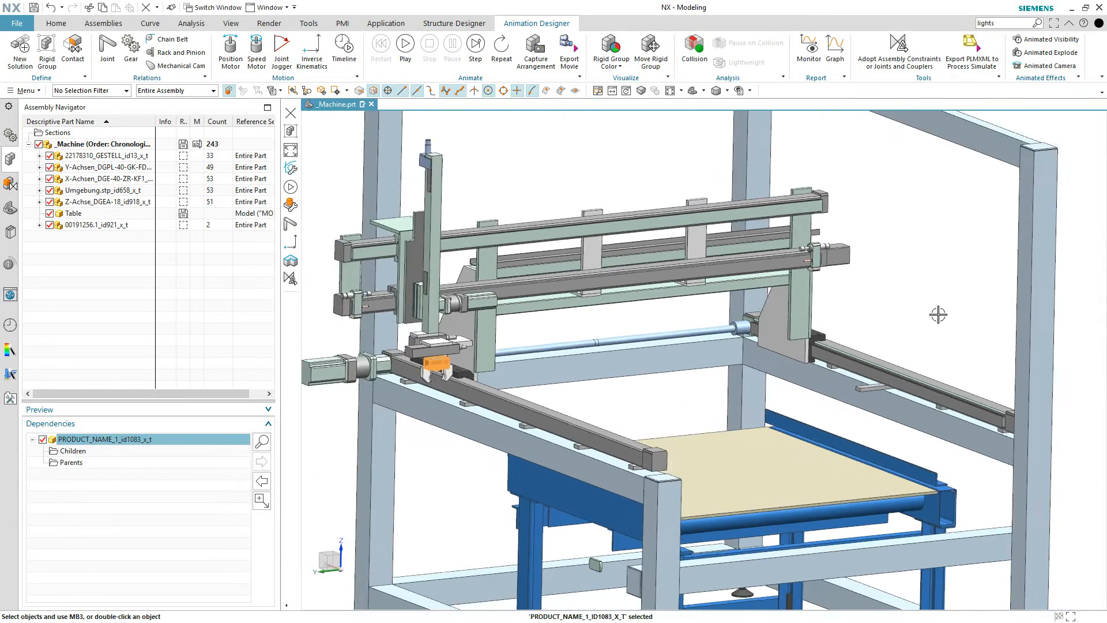
key("Escape")
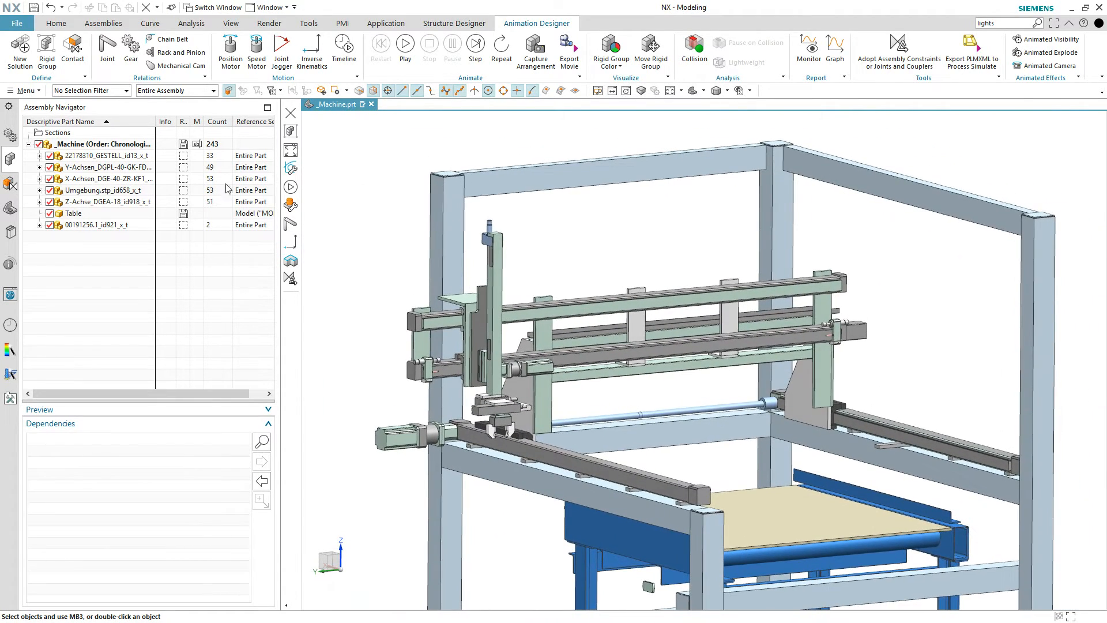
- Expand the X-Achsen and Y-Achsen subassemblies and highlight Y-Achsen to examine which parts of the gantry it covers
left_click(40, 179)
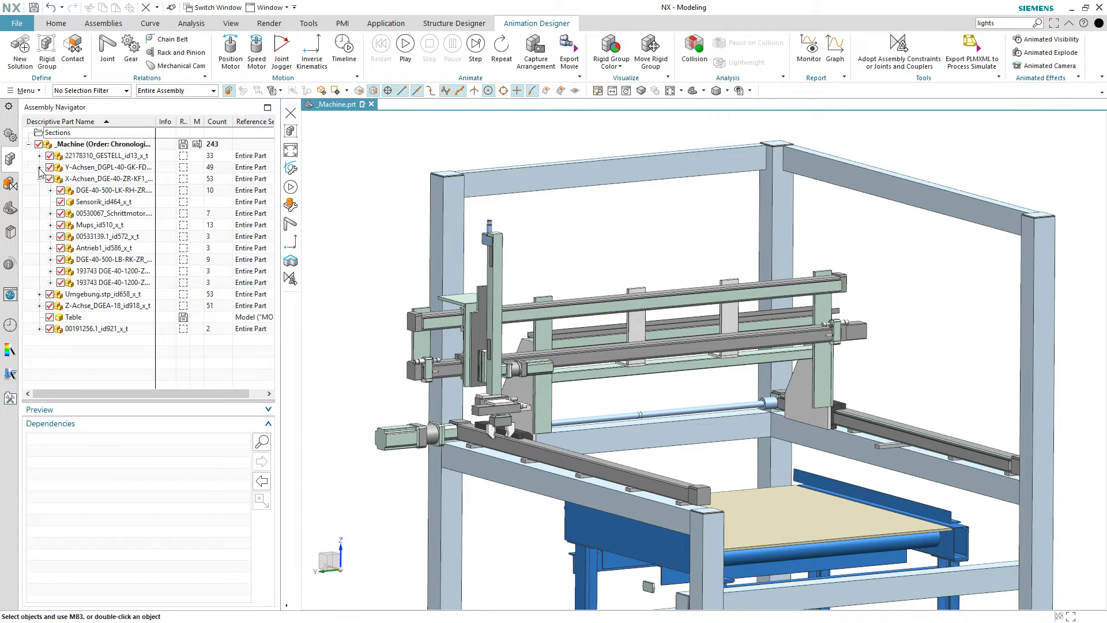
left_click(40, 167)
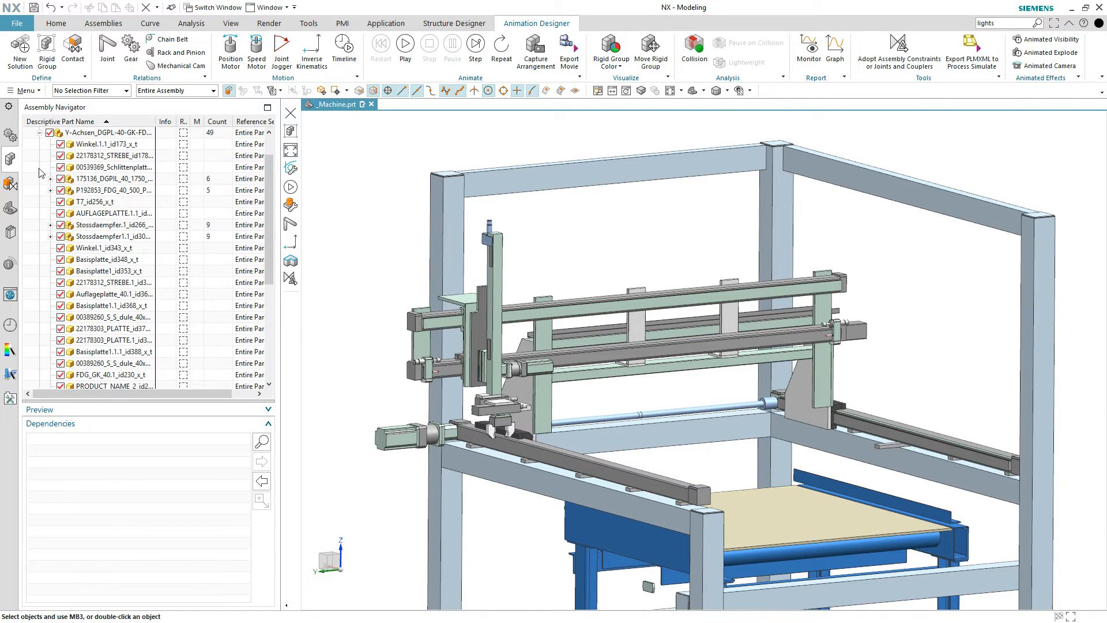
left_click(84, 133)
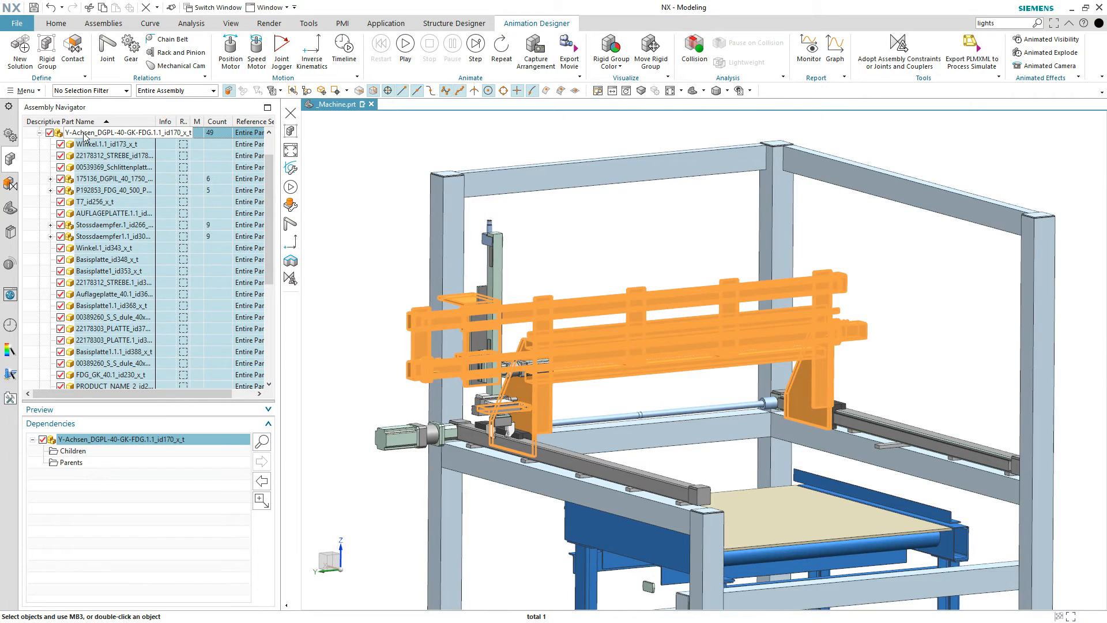
scroll(542, 321, "down", 10)
scroll(748, 385, "down", 6)
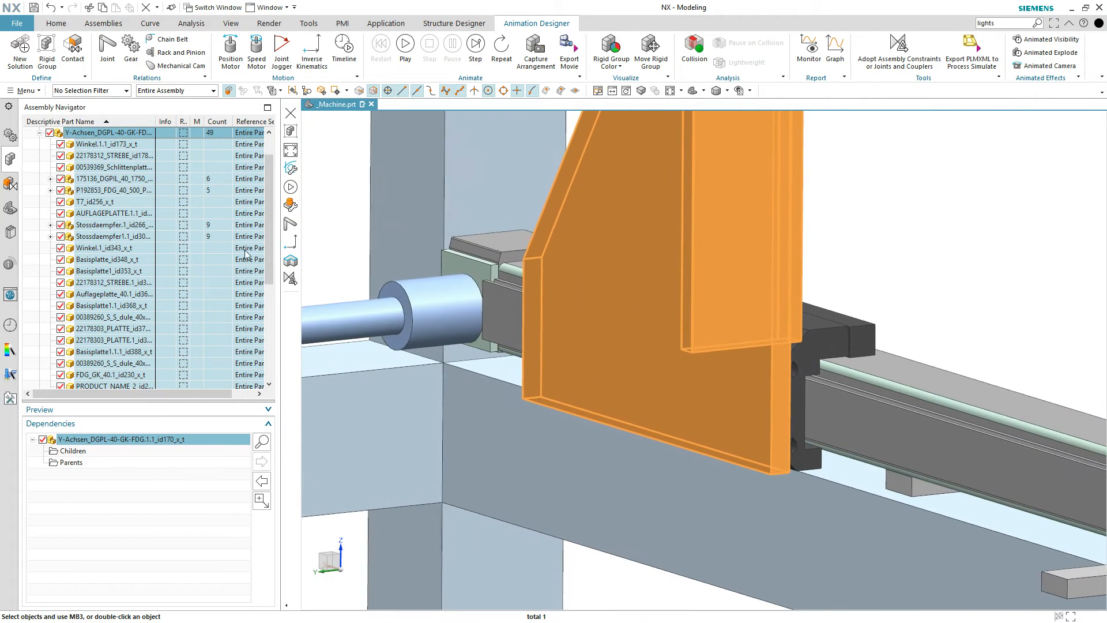
- Highlight X-Achsen and Y-Achsen in turn to compare which subassembly holds the rail carriages under the gantry's side plates
left_click(38, 134)
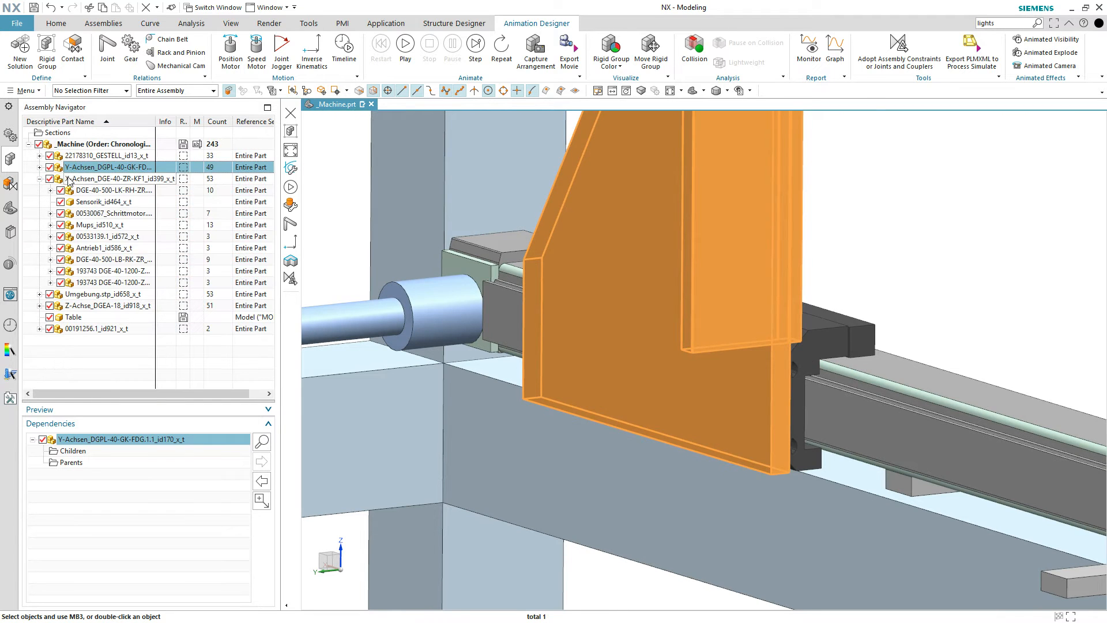
left_click(68, 180)
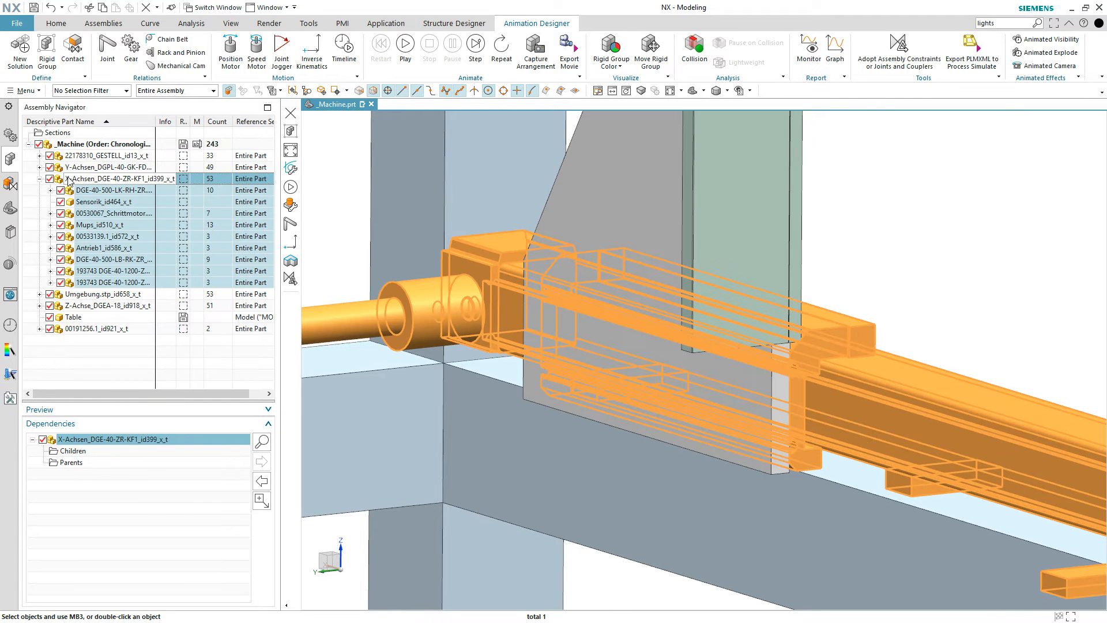
left_click(39, 168)
scroll(855, 241, "down", 2)
key("Escape")
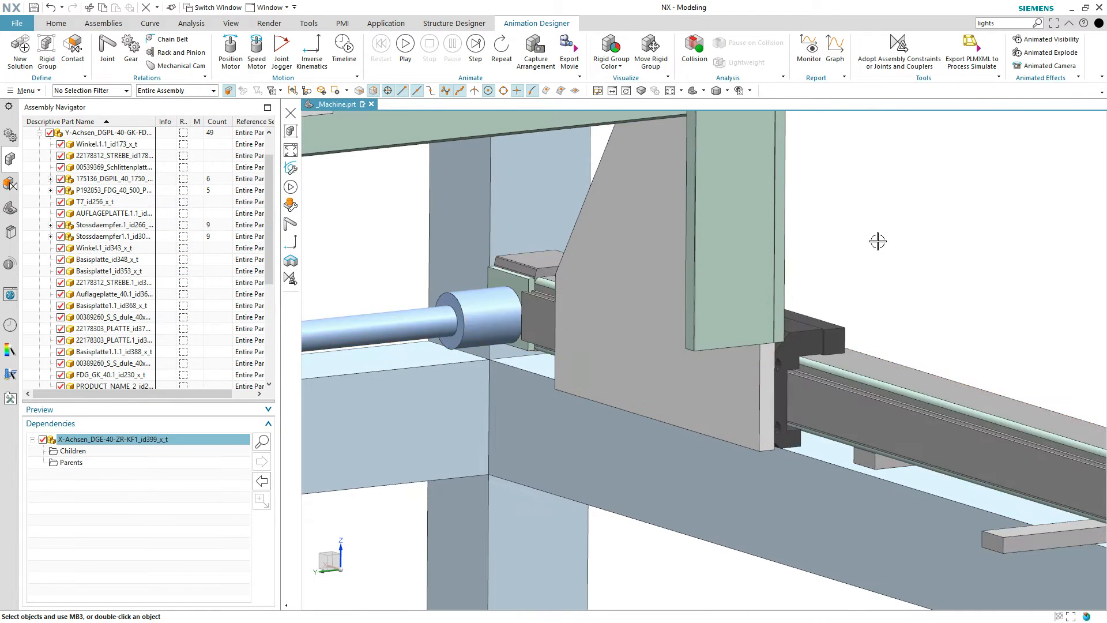
left_click(103, 134)
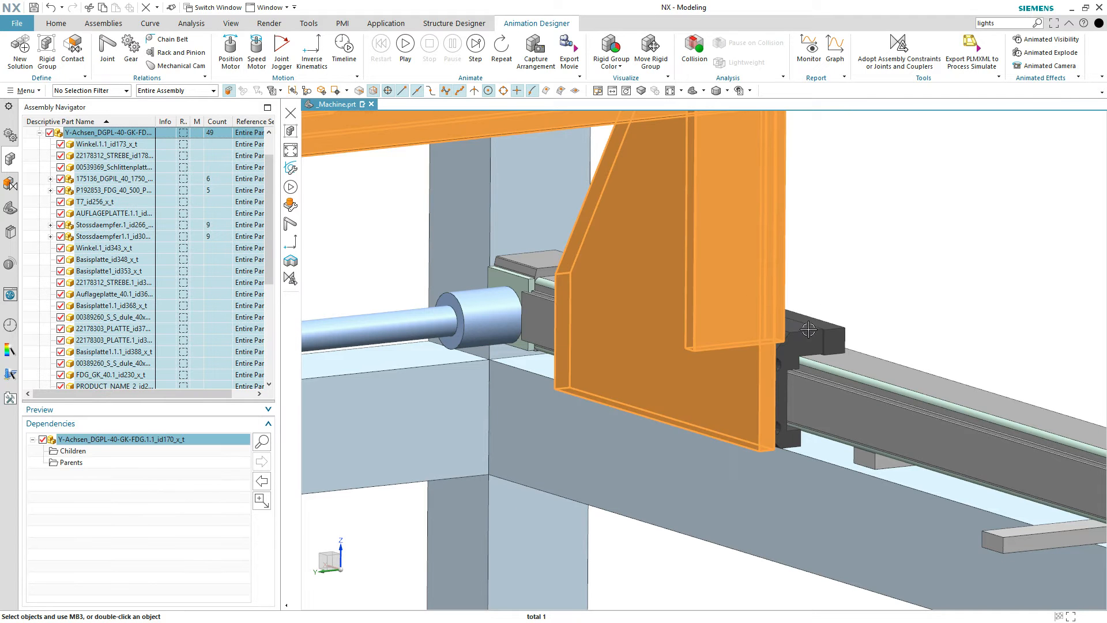
scroll(854, 246, "down", 1)
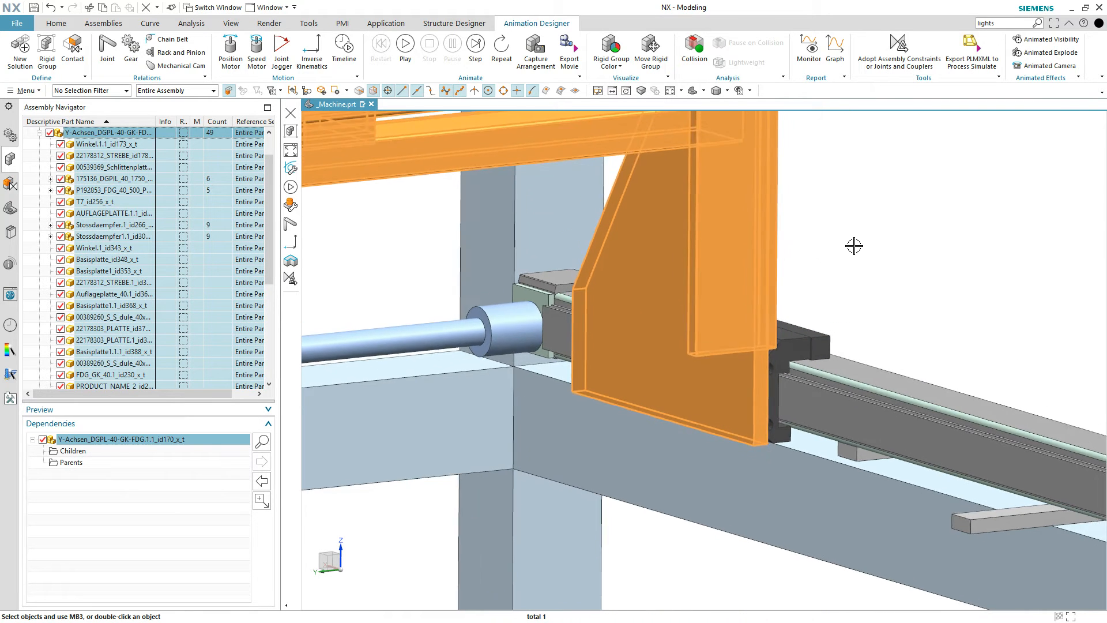
scroll(854, 247, "down", 5)
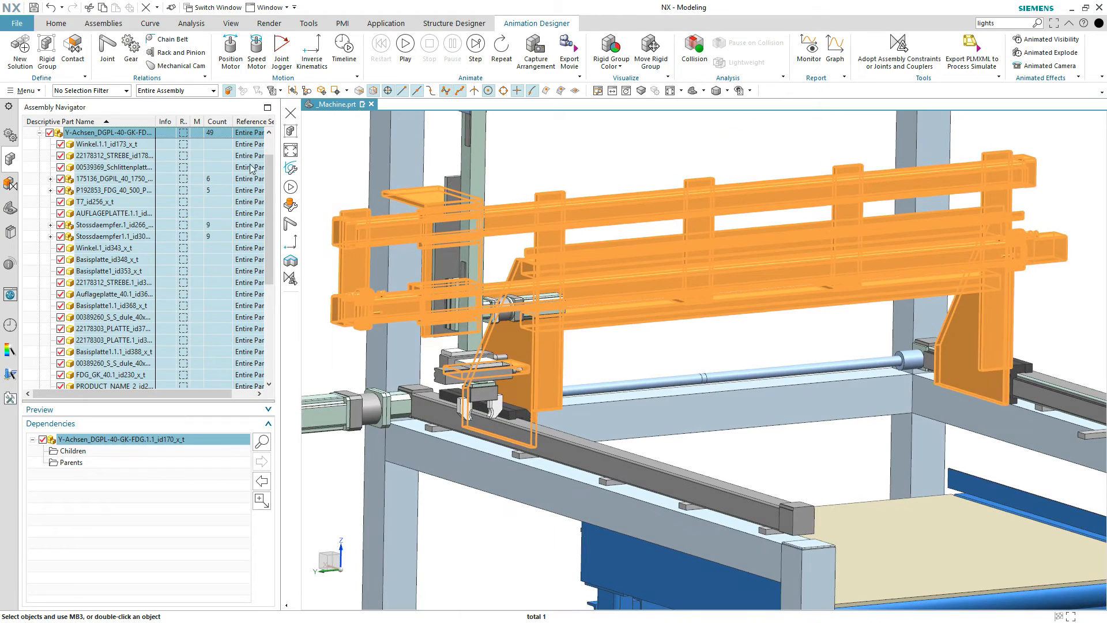
key("Escape")
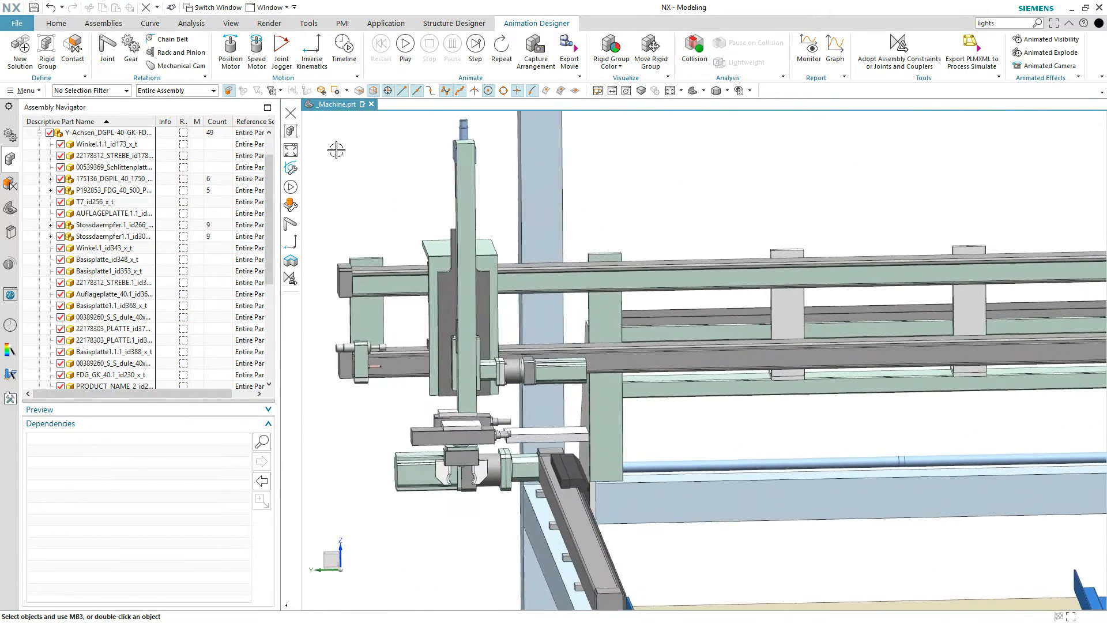
- Create a rigid group from the complete Z-Achse_DGEA-18 subassembly
left_click(46, 47)
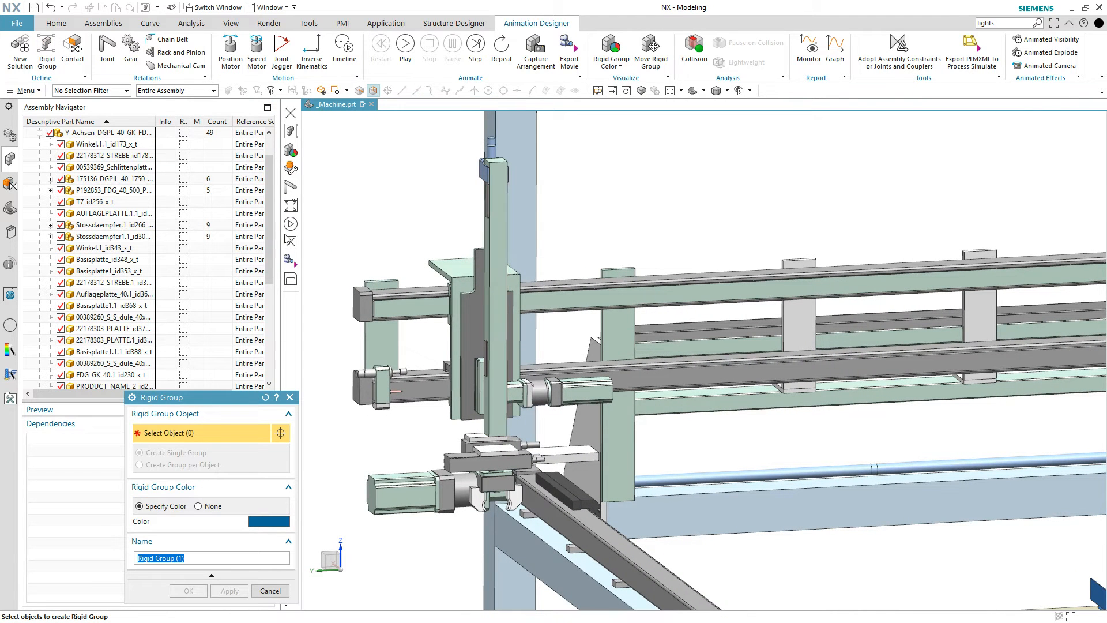
left_click_drag(270, 241, 242, 386)
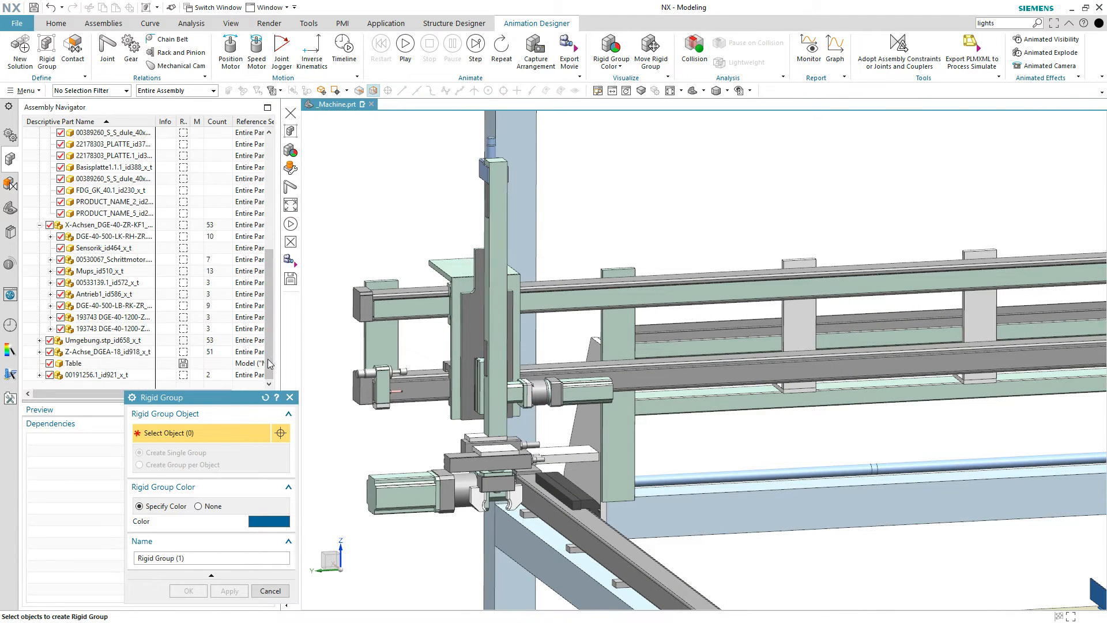
left_click(81, 351)
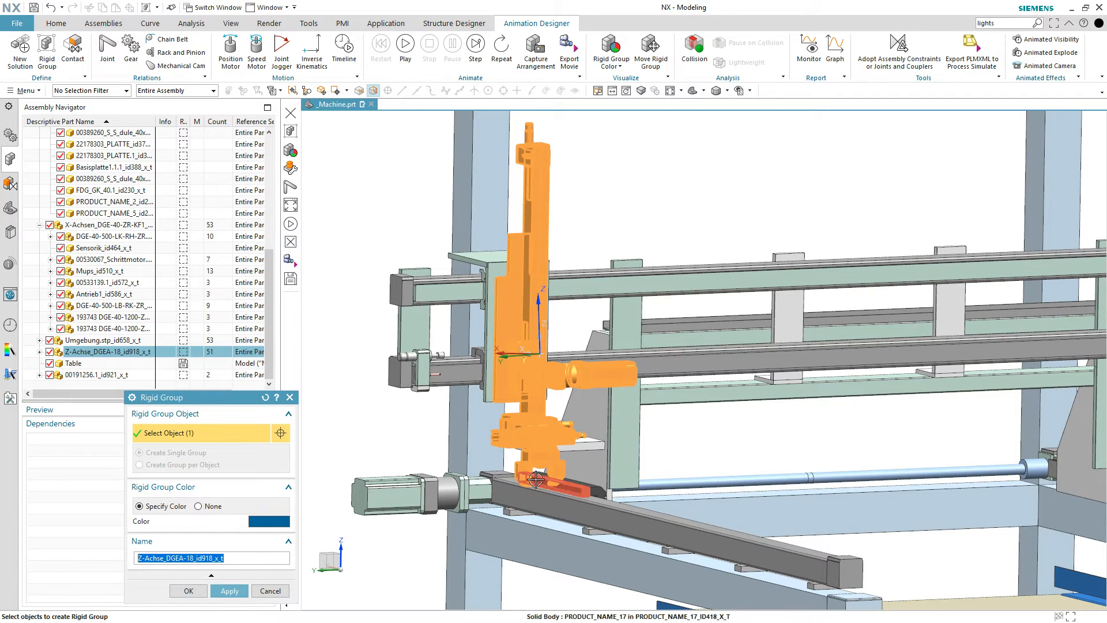
left_click(230, 591)
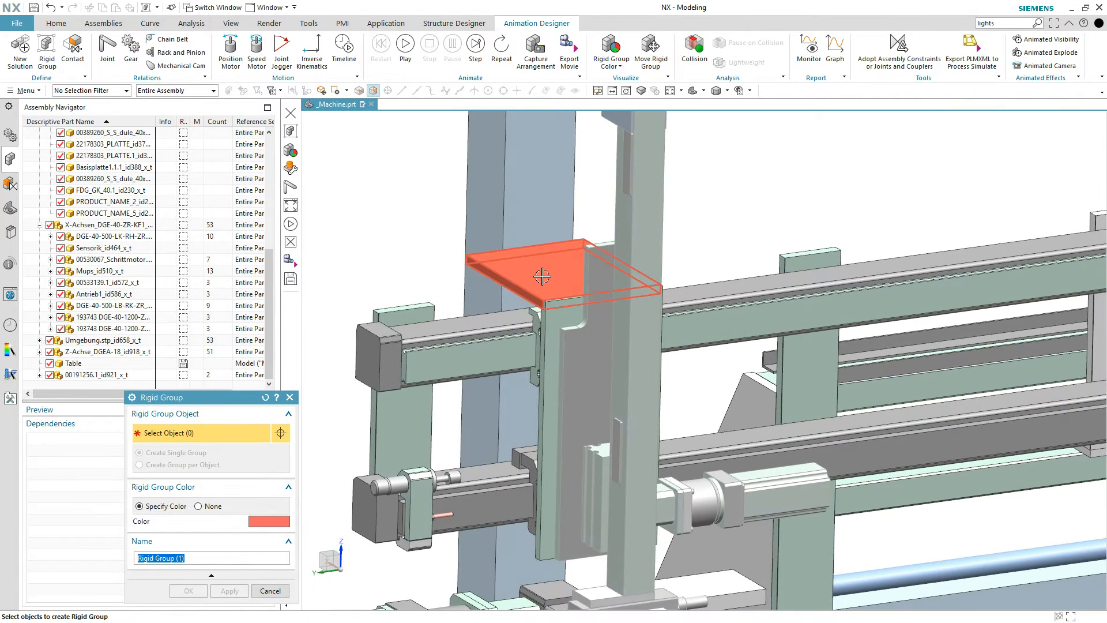
- Create a single rigid group from the horizontal top plate, the vertical Schlittenplatte and the three carriage parts behind it
left_click(540, 278)
left_click(547, 320)
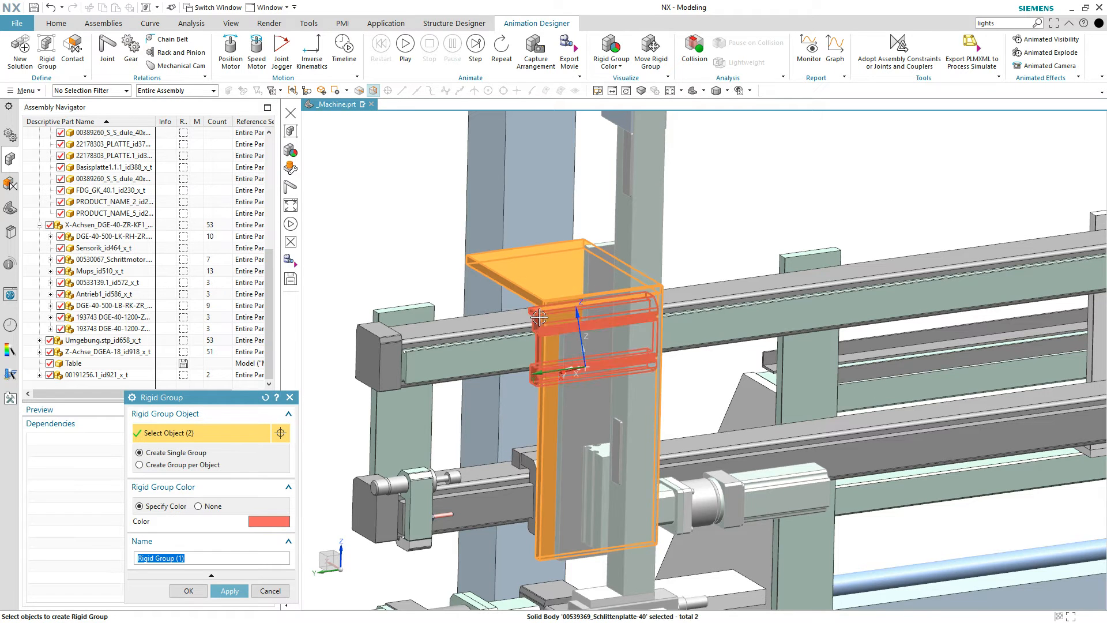
left_click(538, 461)
left_click(517, 457)
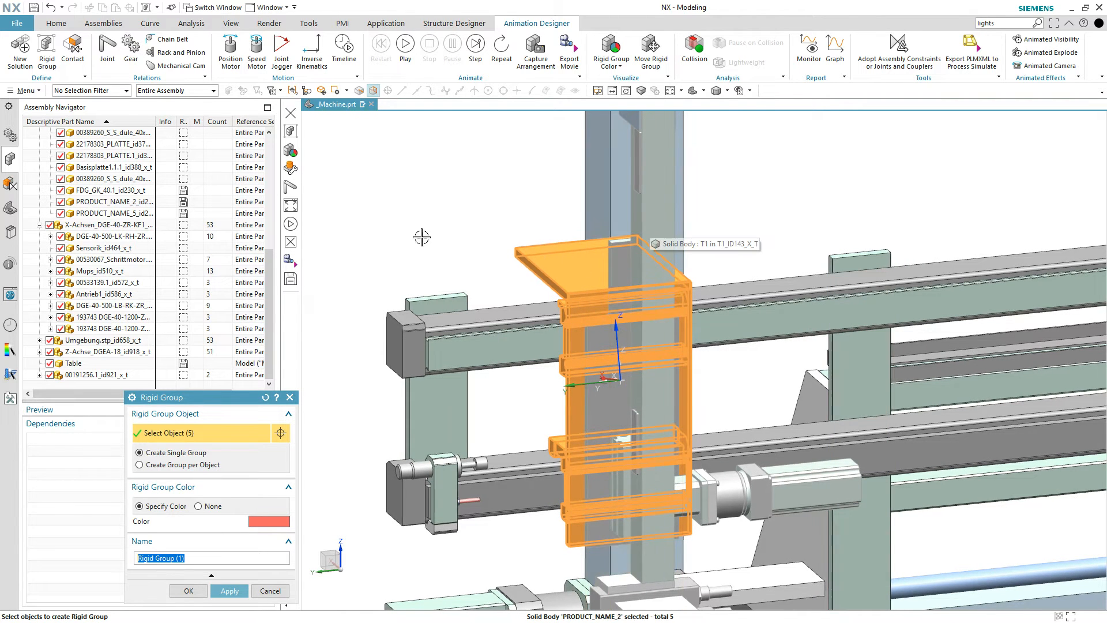
left_click(229, 590)
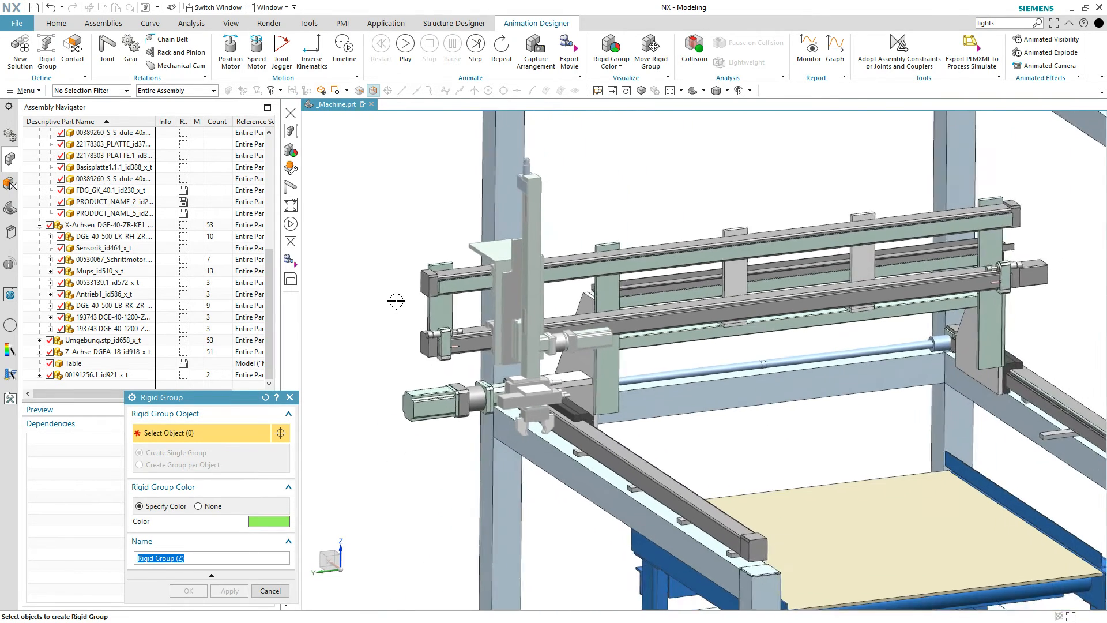
- Select the Y-Achsen gantry components from Winkel.1.1 through the last 00389260_S_S_dule for a new rigid group, excluding the already grouped slide parts
left_click_drag(271, 281, 275, 186)
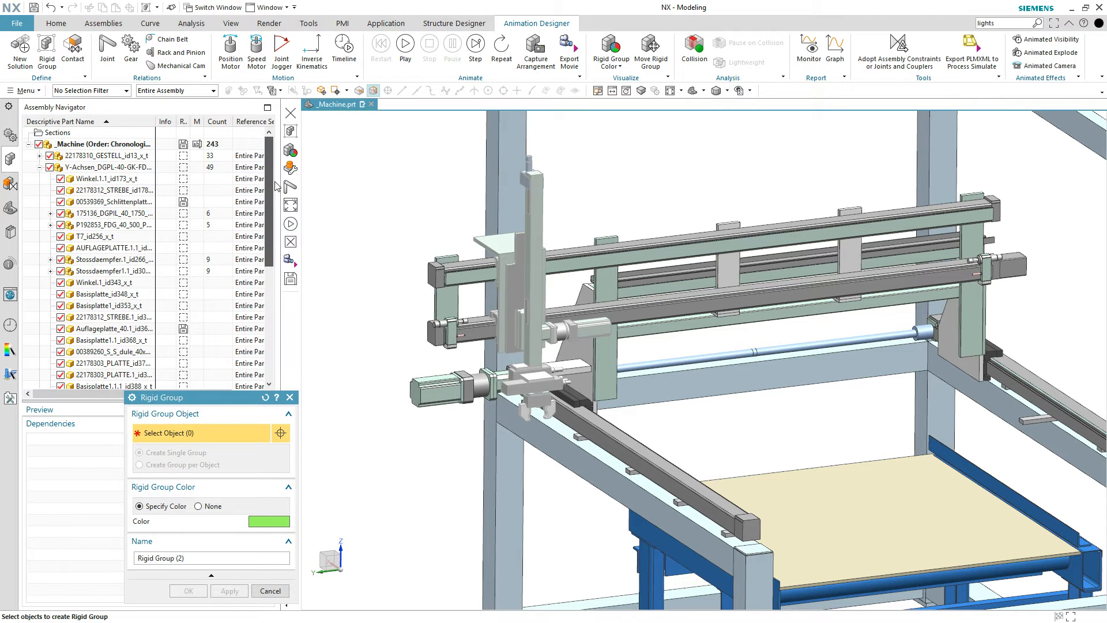
left_click(90, 180)
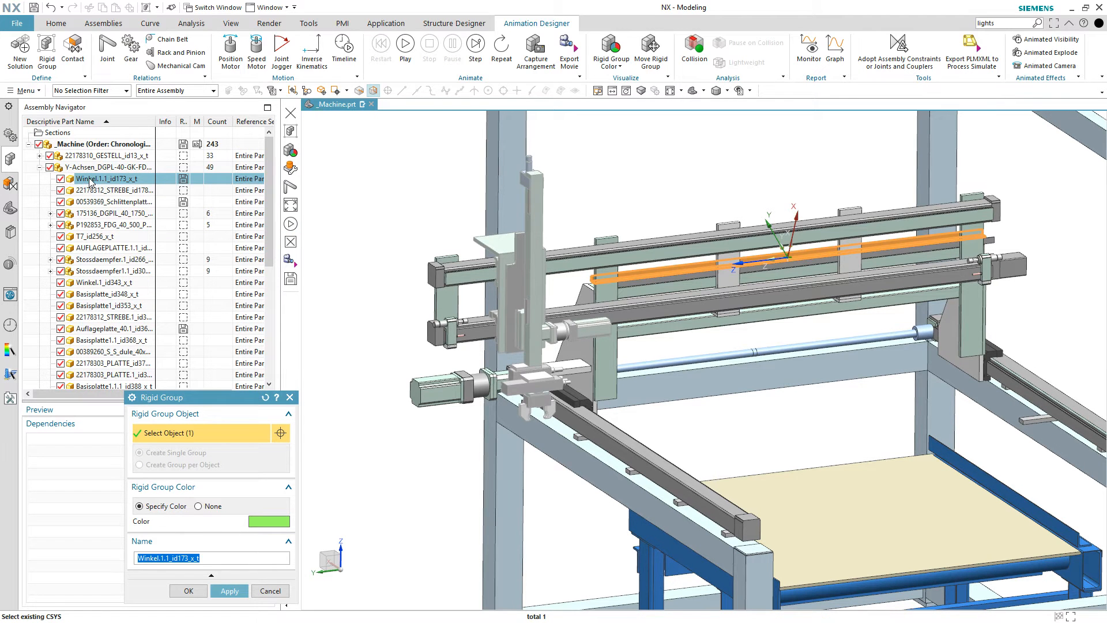
left_click(87, 167)
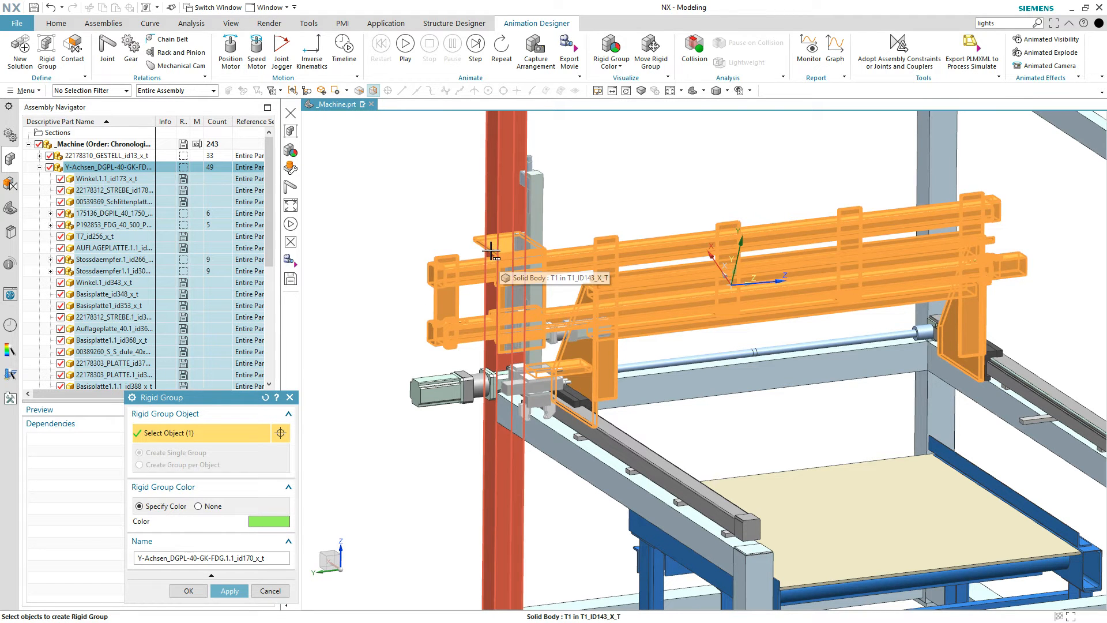
left_click(89, 179)
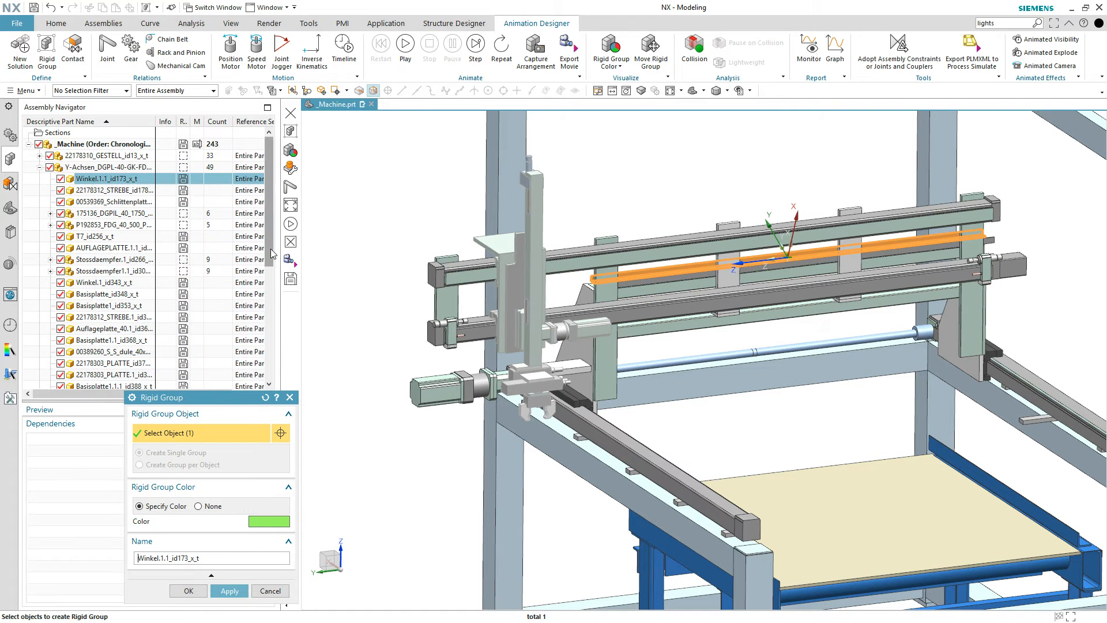
scroll(272, 271, "down", 5)
left_click(84, 271, "shift")
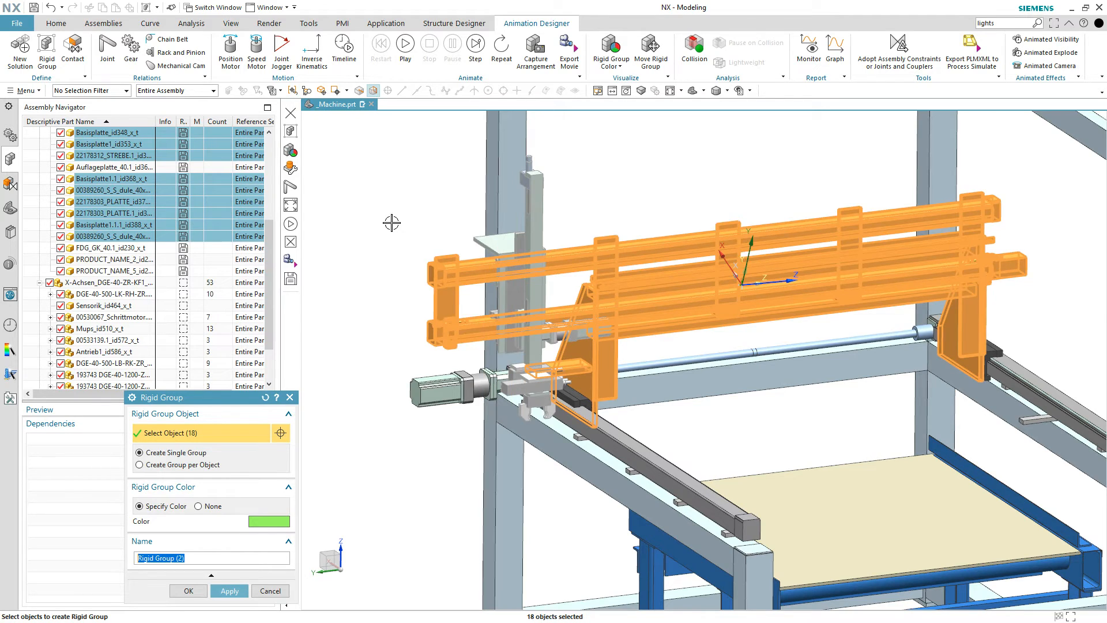
- Add the rail carriages beneath both side plates to the gantry selection and create a single rigid group from it
scroll(391, 223, "up", 6)
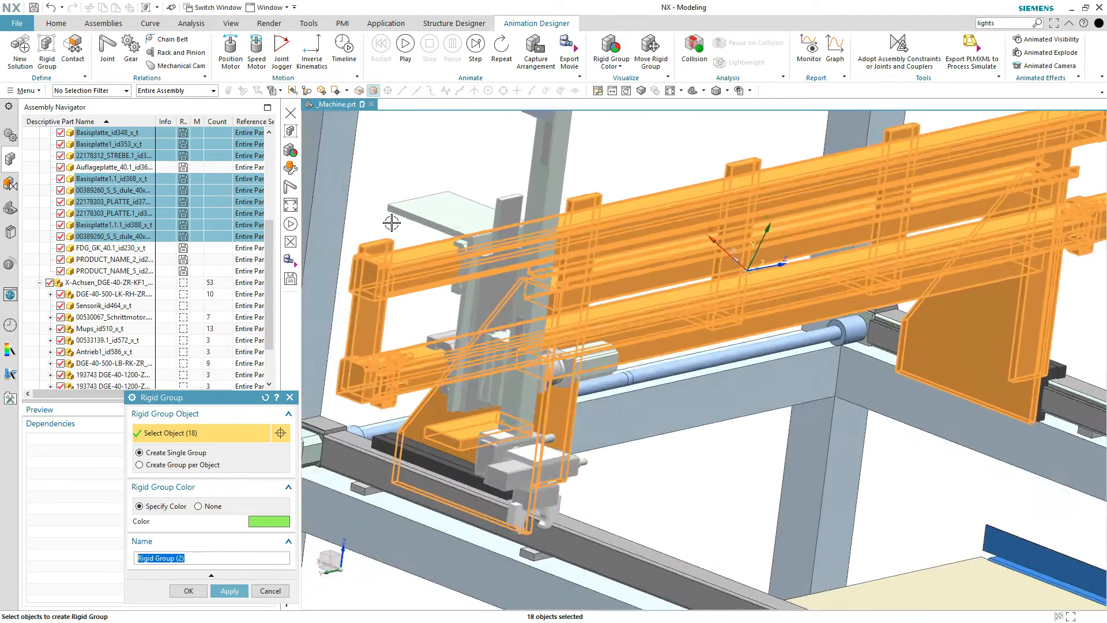
scroll(392, 222, "down", 5)
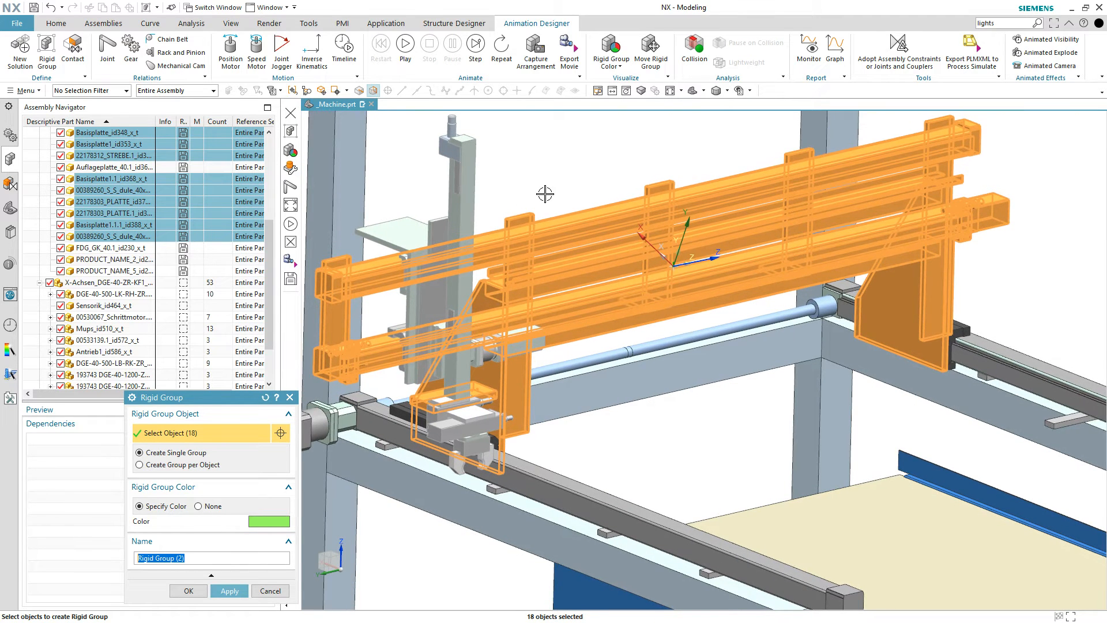
left_click(960, 326)
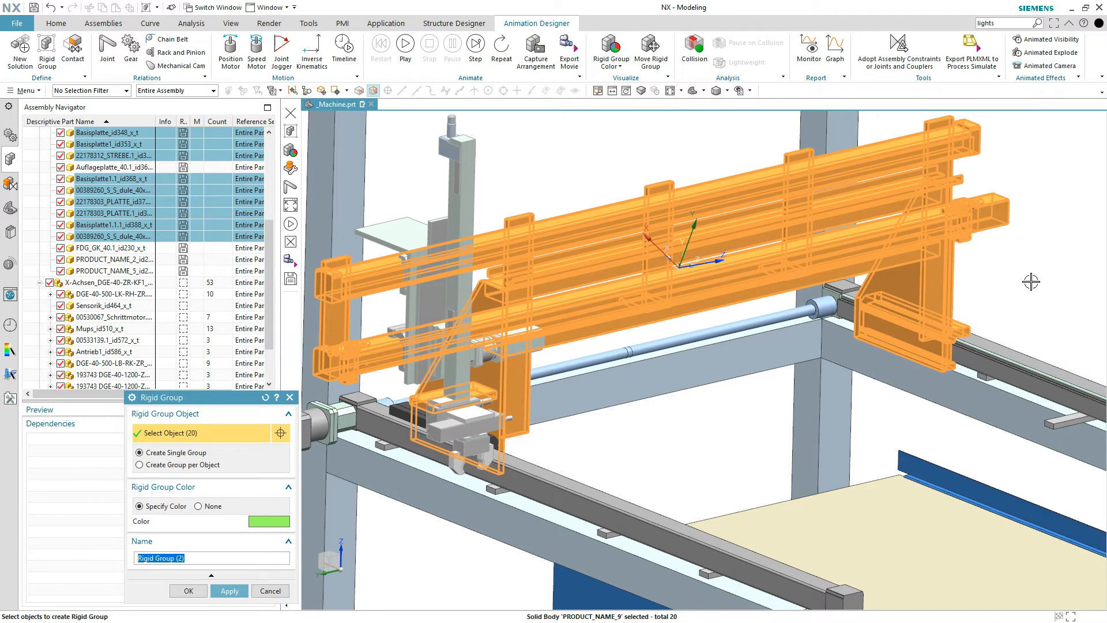
middle_click_drag(409, 398, 414, 398)
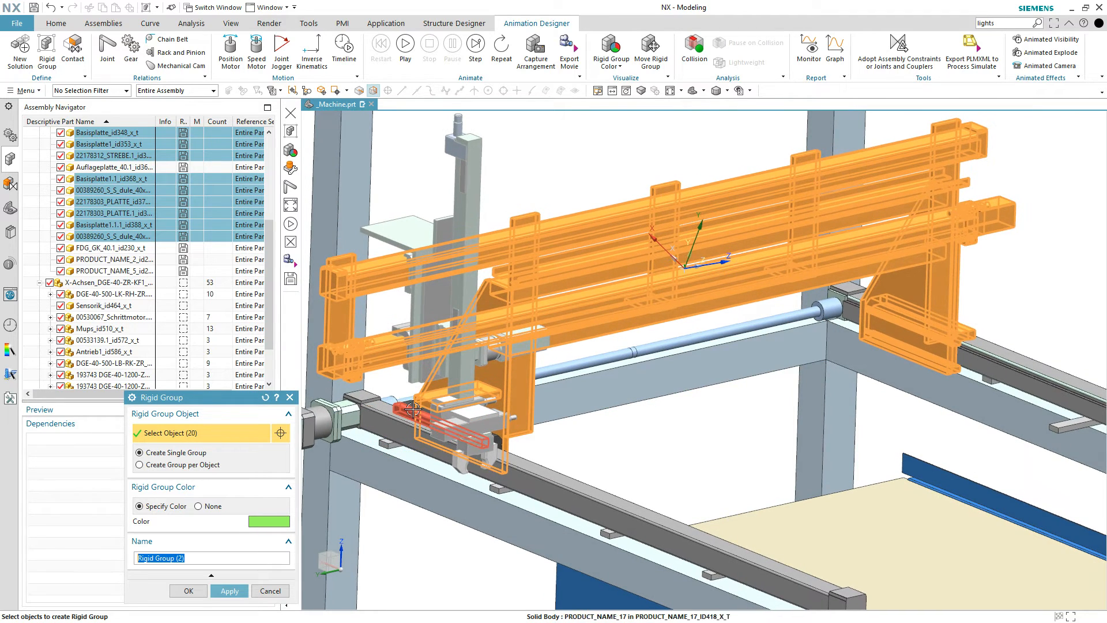
left_click(418, 409)
middle_click_drag(729, 442, 474, 283)
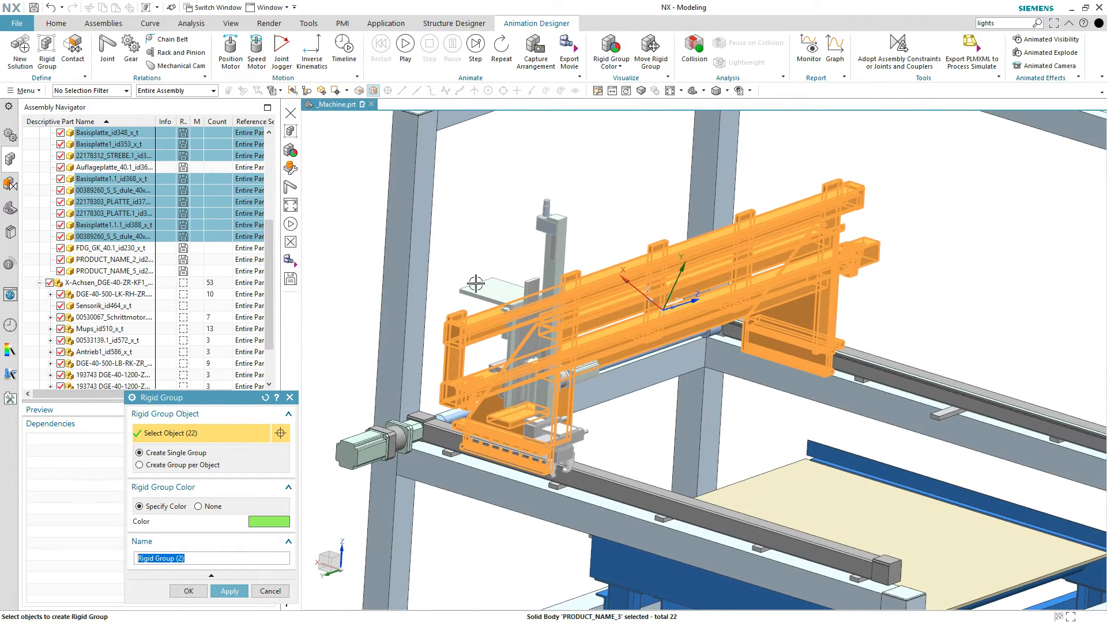
scroll(493, 199, "down", 2)
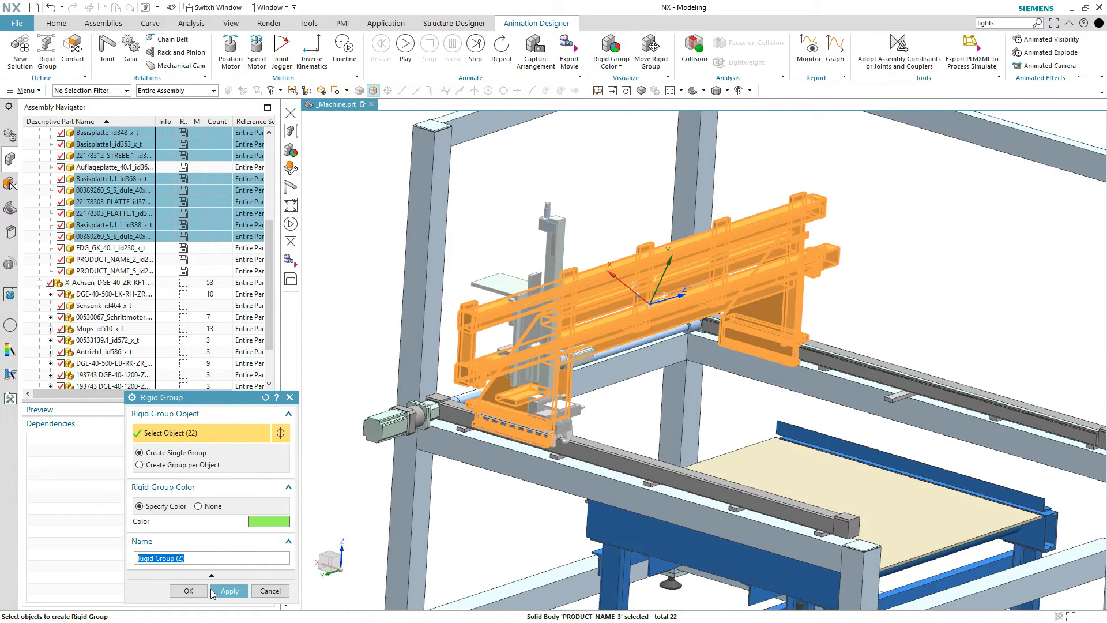
left_click(222, 589)
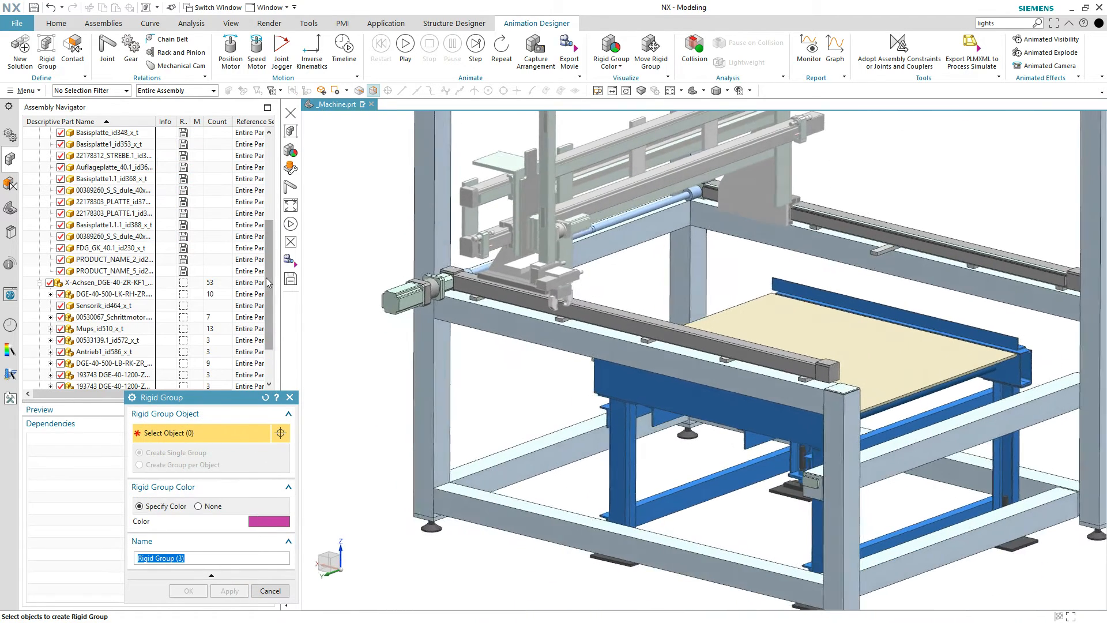
scroll(115, 256, "down", 2)
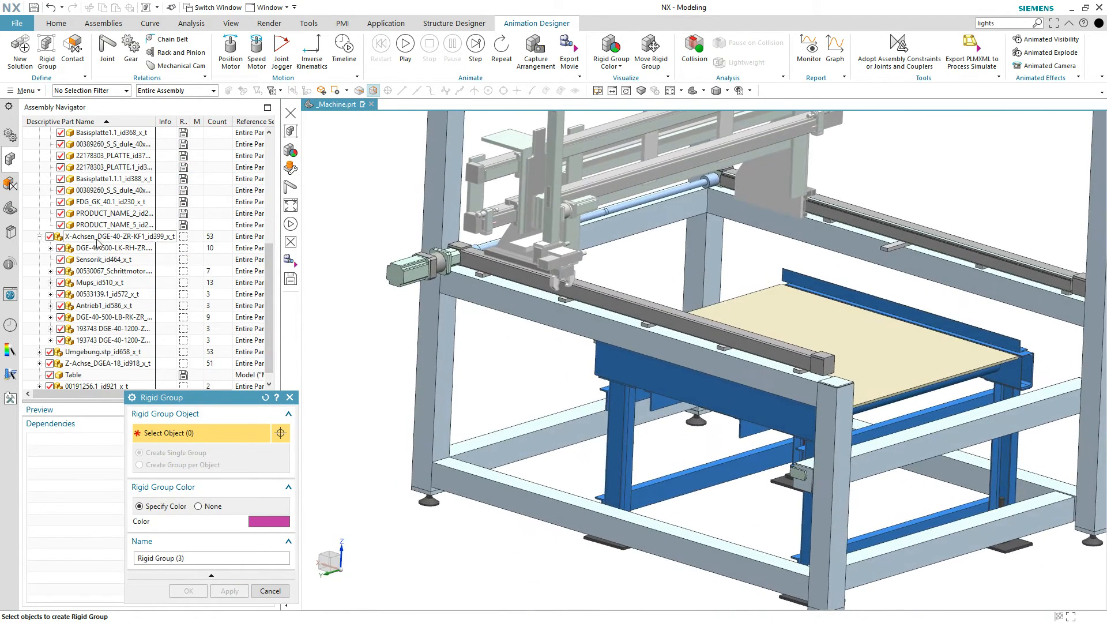
left_click(96, 236)
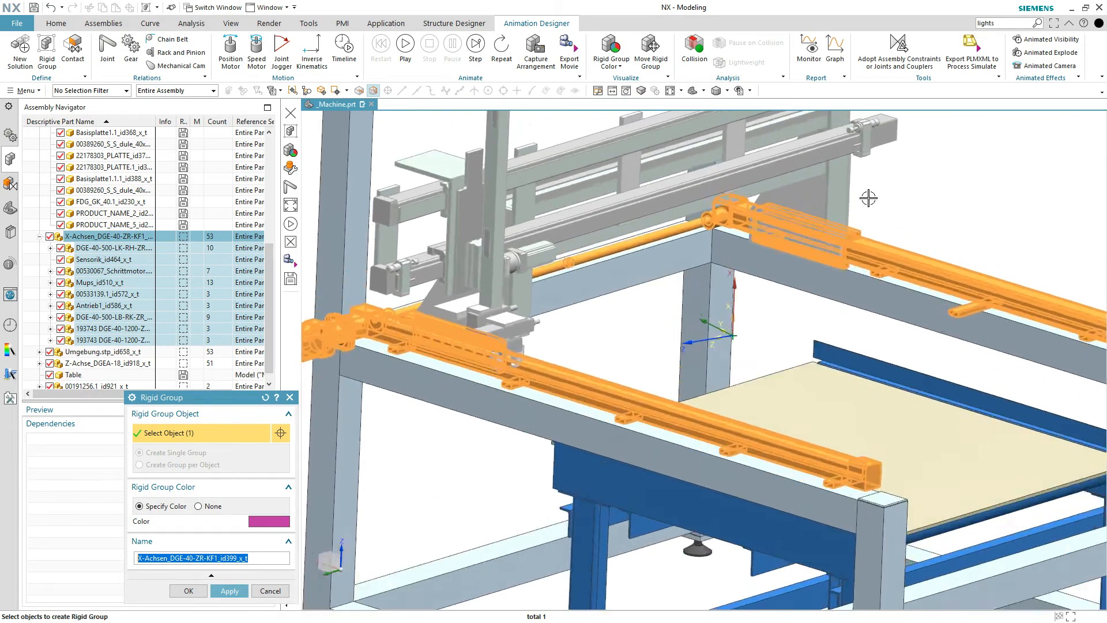
scroll(1017, 243, "up", 5)
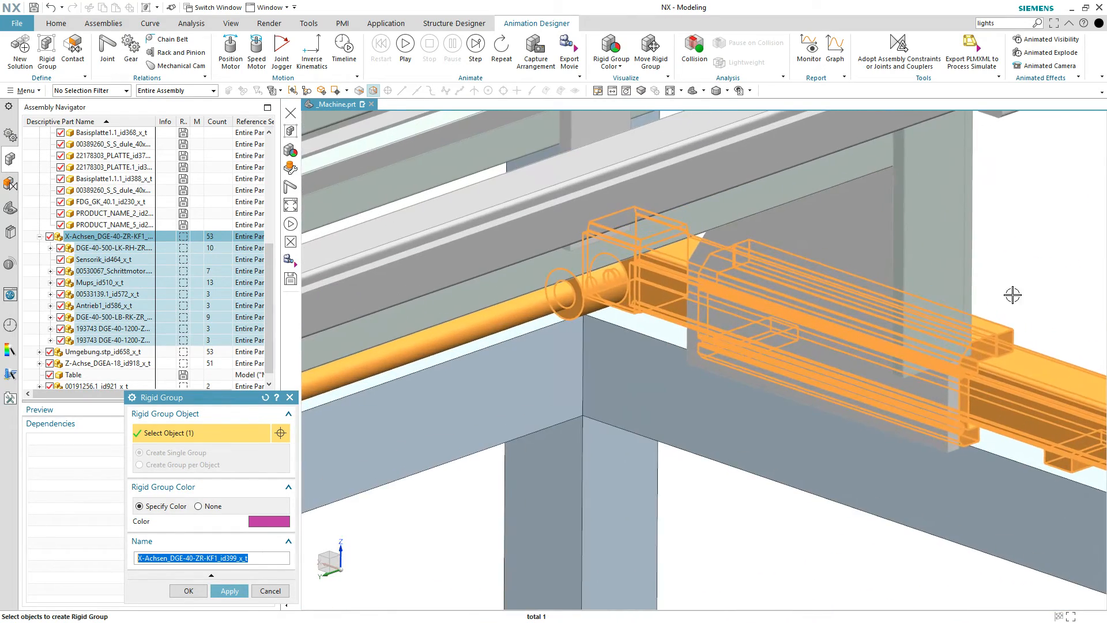
scroll(980, 275, "down", 6)
scroll(975, 275, "up", 3)
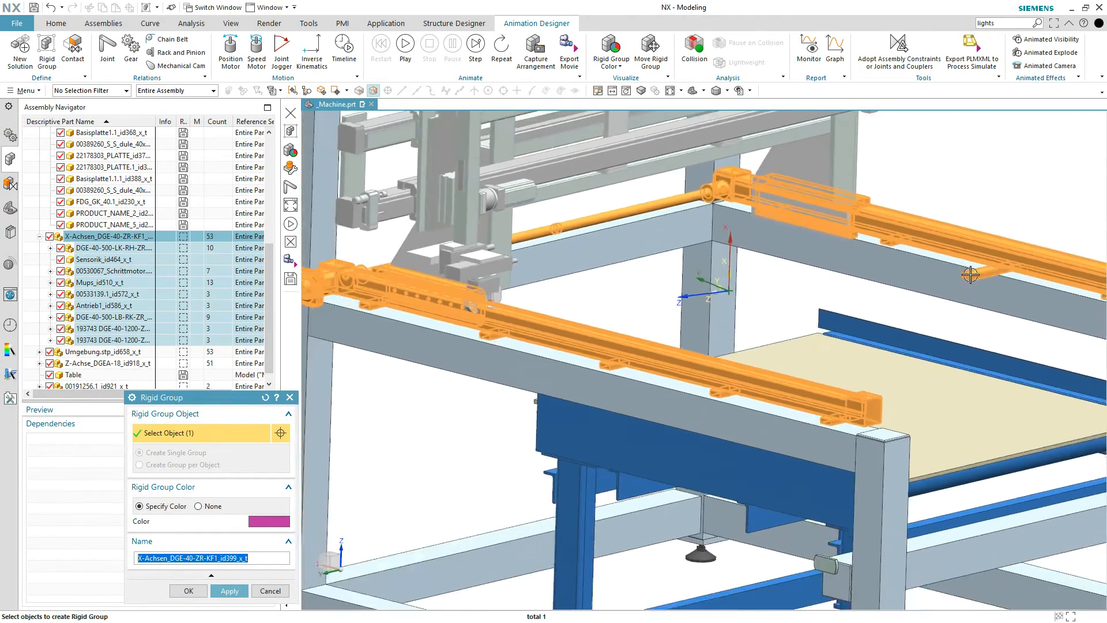
scroll(970, 275, "down", 1)
- Create a single rigid group from the X-Achsen components DGE-40-500-LK-RH-ZR.1 through DGE-40-500-LB-RK-ZR, excluding the two 193743 DGE-40-1200 carriages
left_click(117, 250)
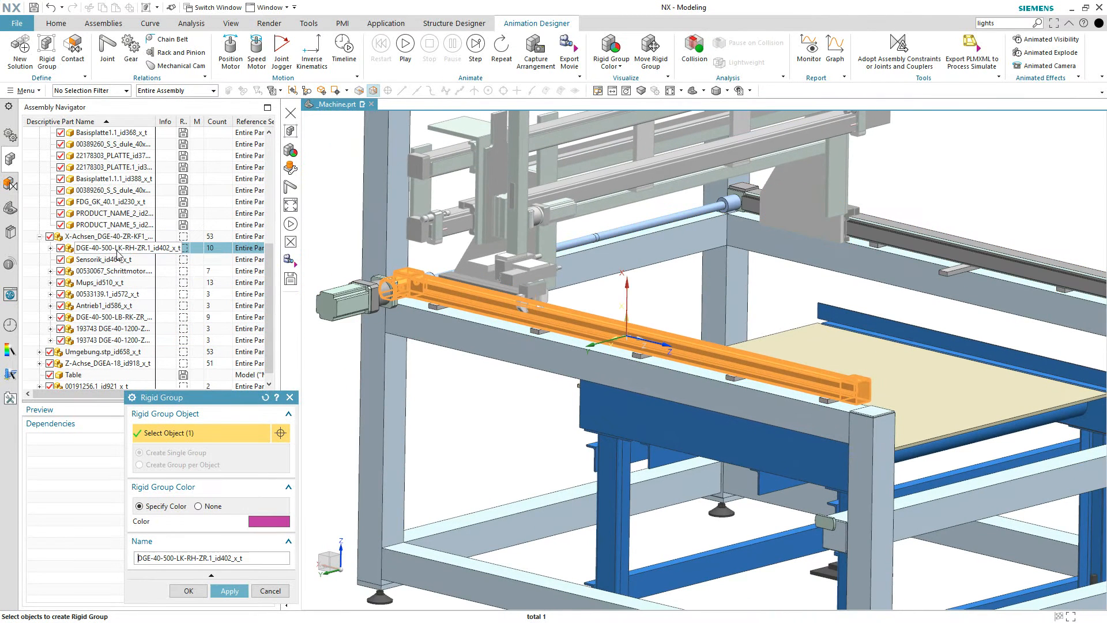
left_click(92, 342, "shift")
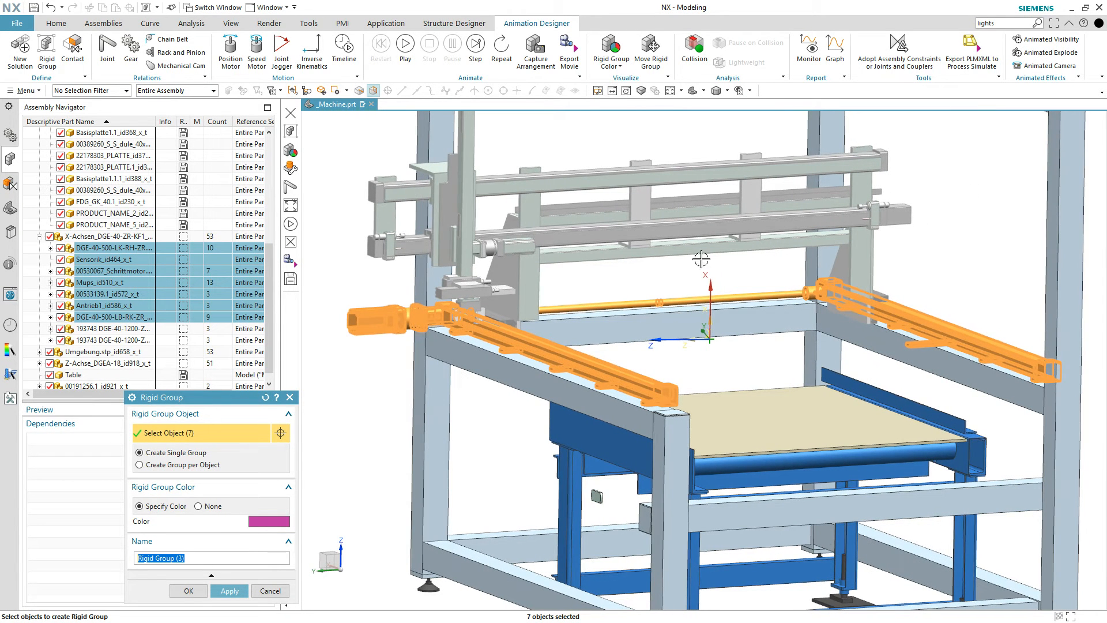
left_click(187, 591)
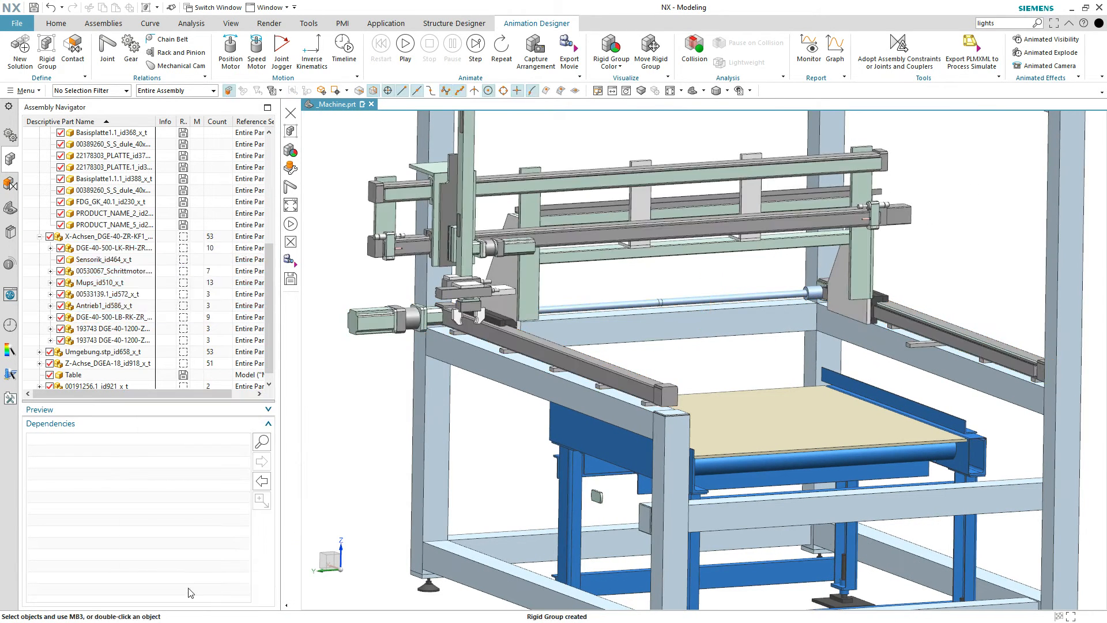
- Check the parts in Rigid Groups (1), (2) and (3) in turn and display the machine in its rigid group colours
left_click(10, 137)
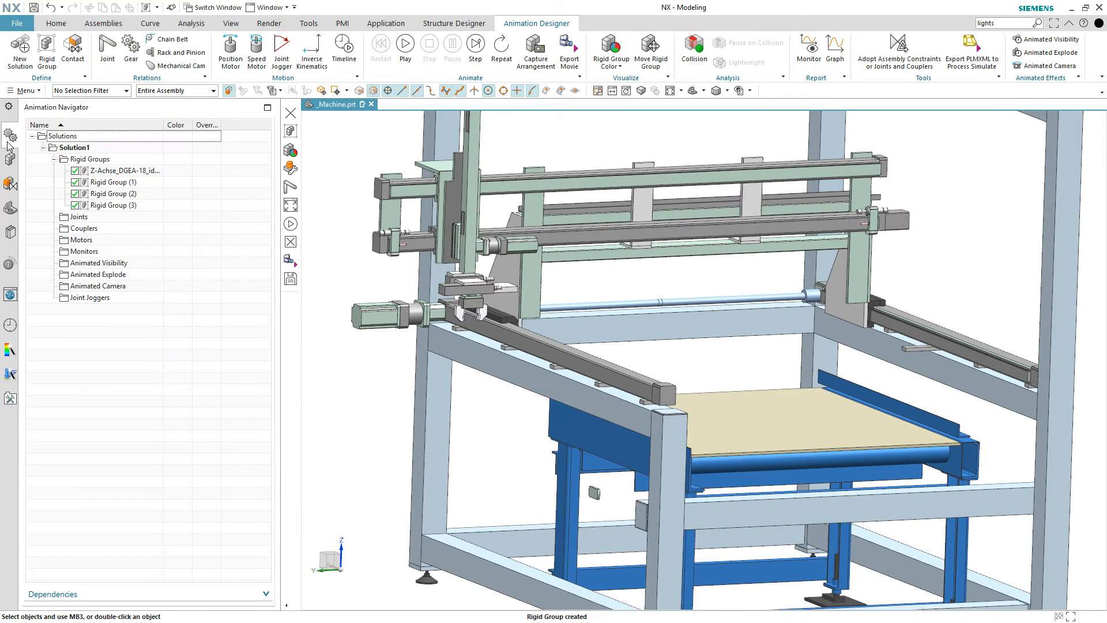
left_click(100, 183)
left_click(98, 194)
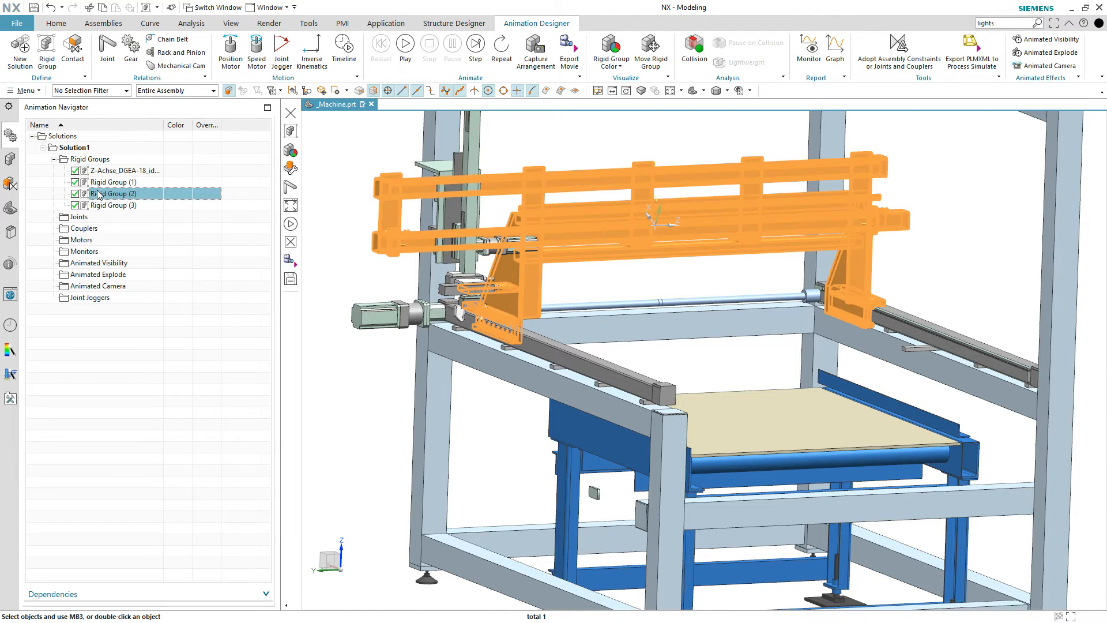
left_click(99, 205)
key("Escape")
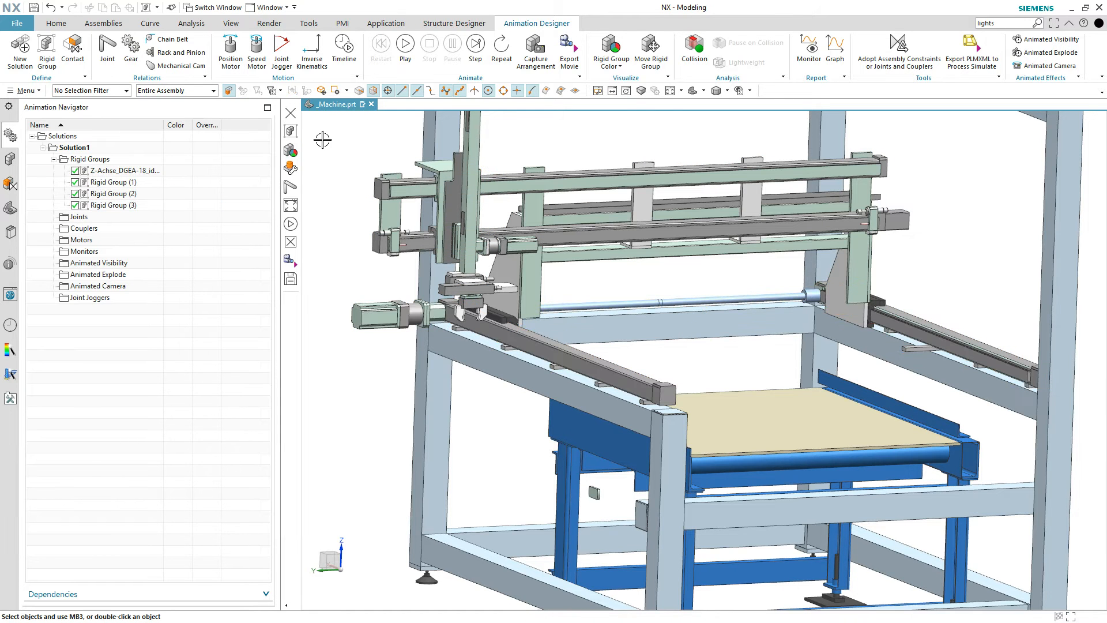
left_click(612, 50)
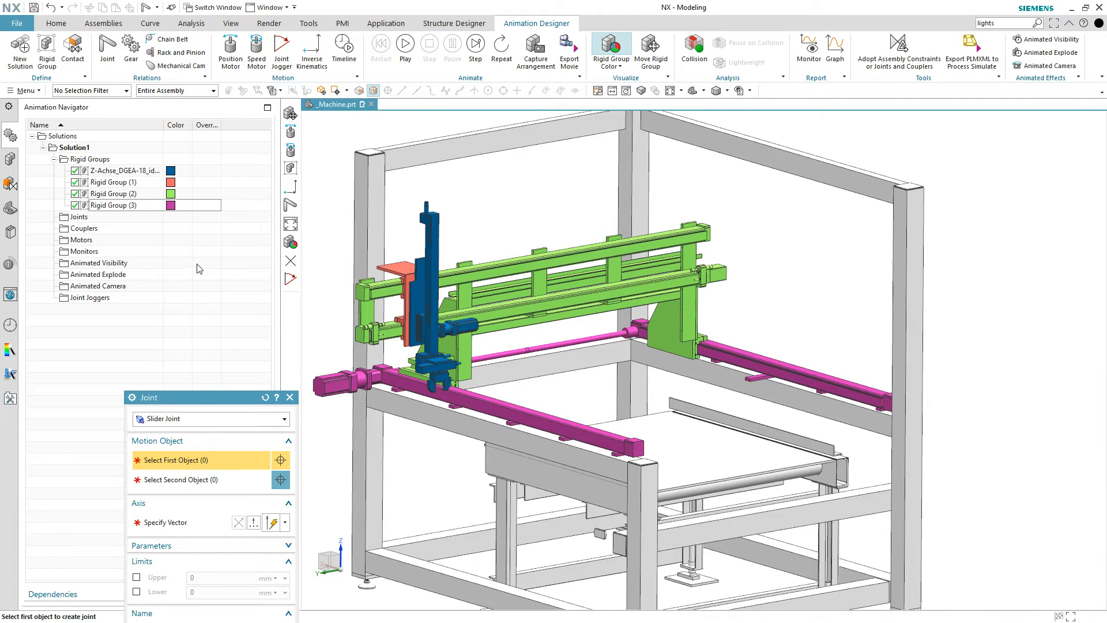
- Fix the X-axis rails, Rigid Group (3), in place with a Fixed Joint
left_click(188, 419)
left_click(175, 432)
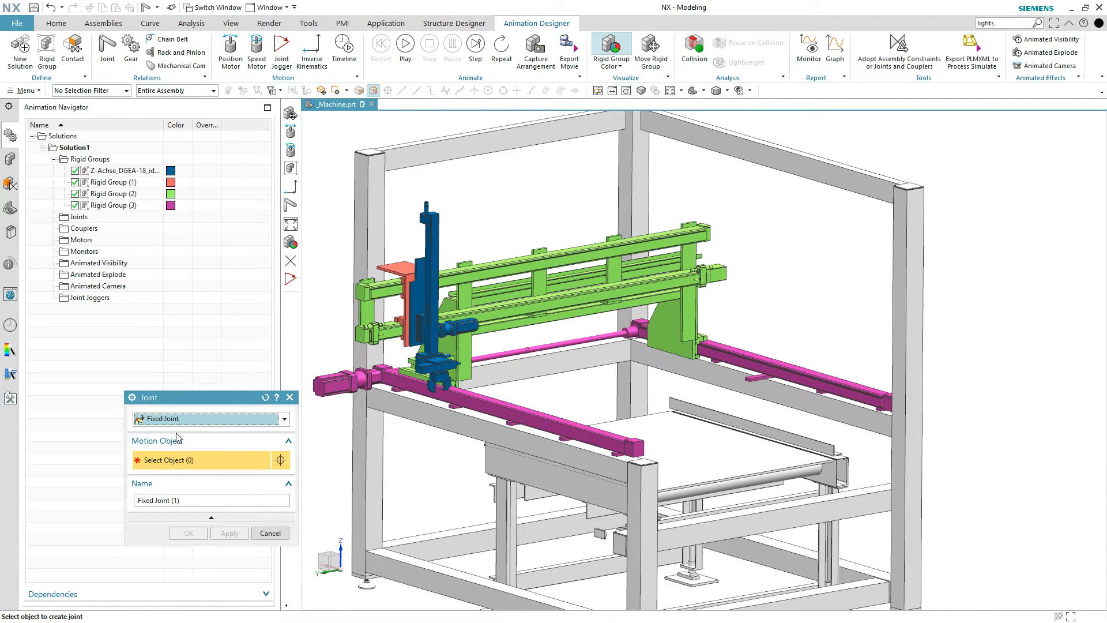
left_click(782, 361)
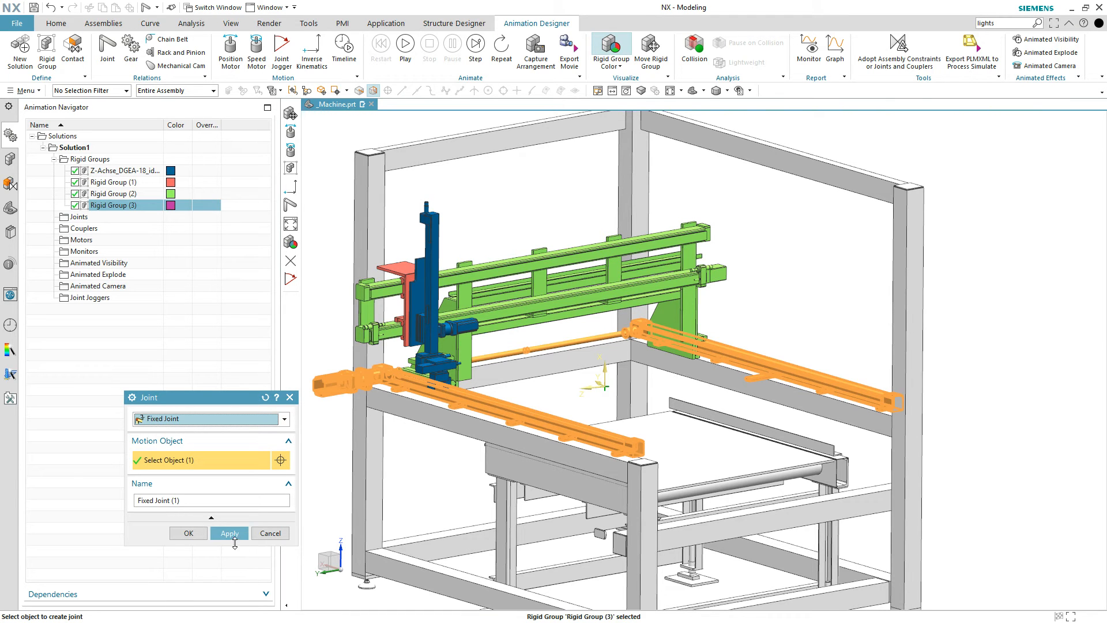
left_click(229, 533)
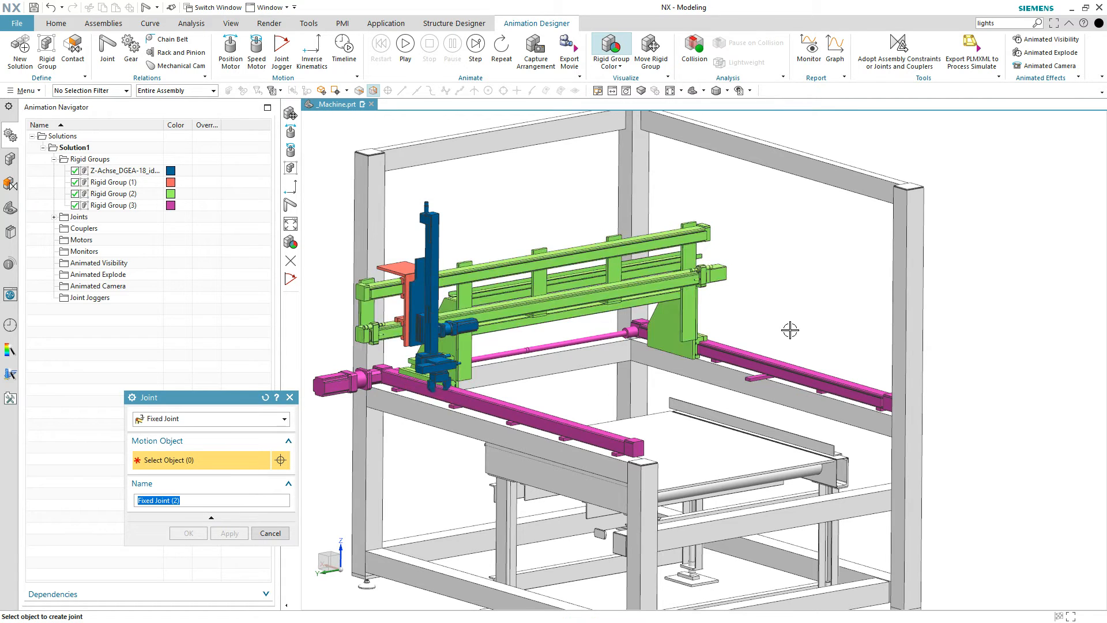
- Set up a Slider Joint with Rigid Group (2) as the first object and Rigid Group (3) as the second
left_click(198, 420)
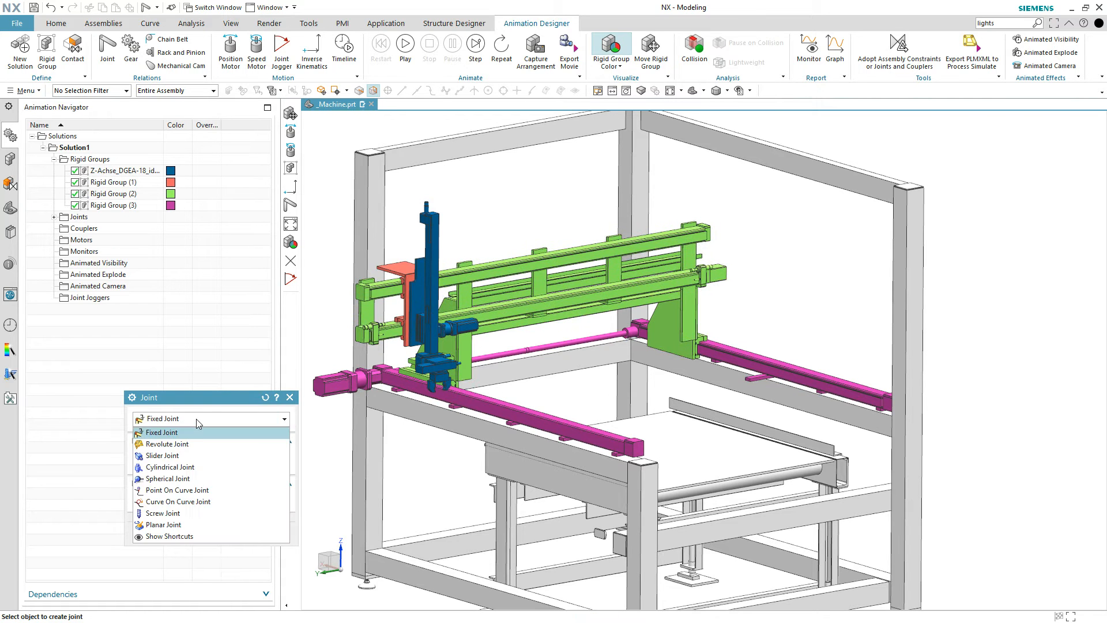
left_click(183, 455)
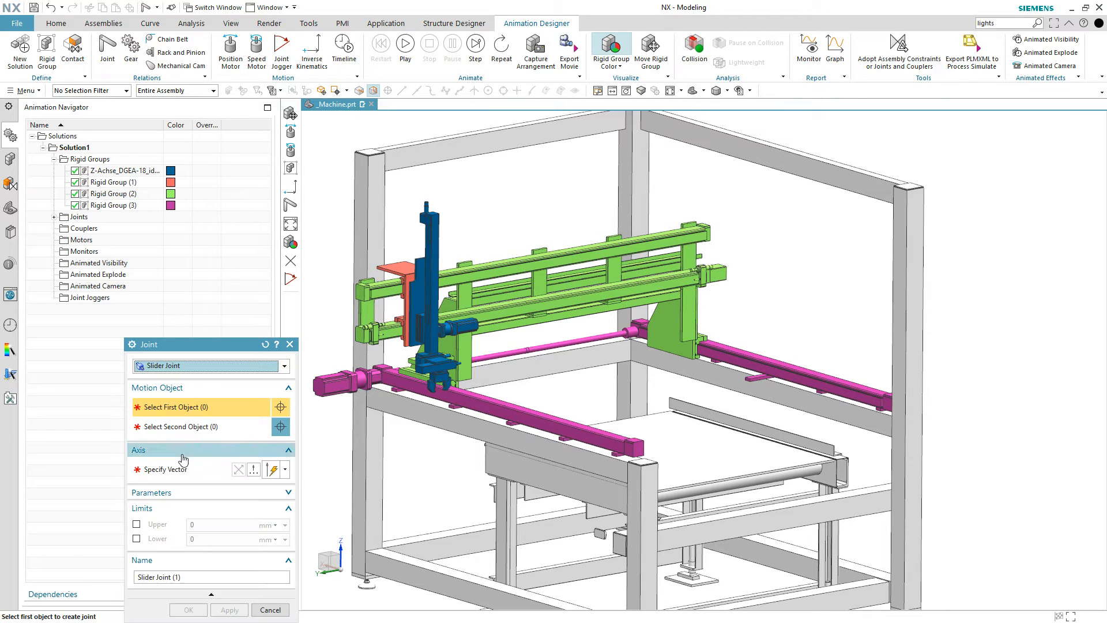
left_click(591, 295)
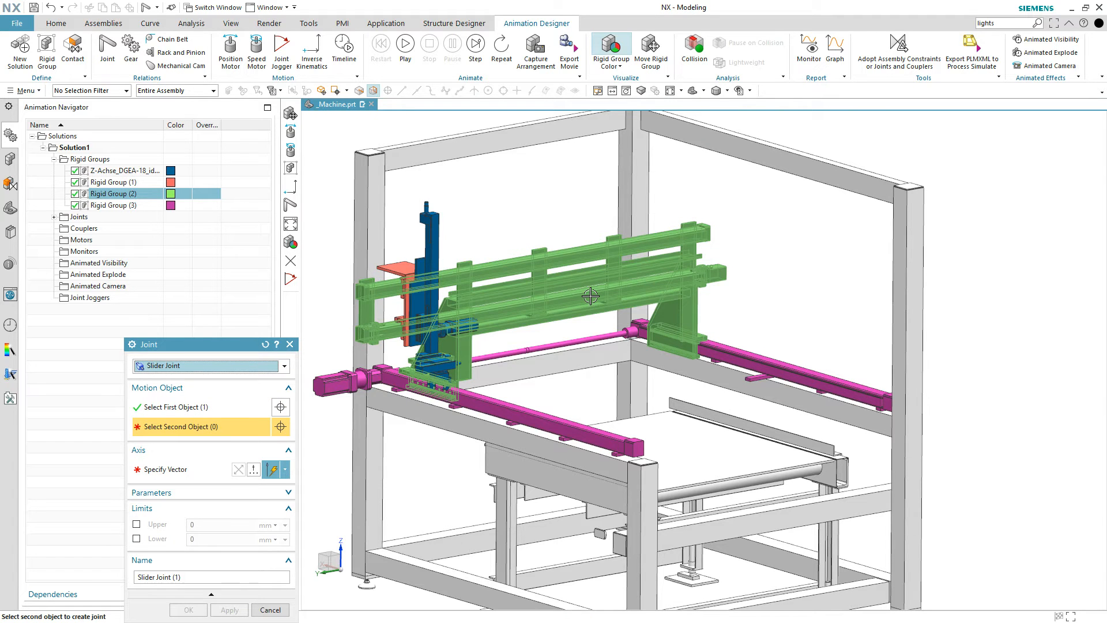
left_click(754, 353)
- Set the slider joint's axis to the X-axis direction along the rails and create the joint
middle_click_drag(781, 280, 904, 271)
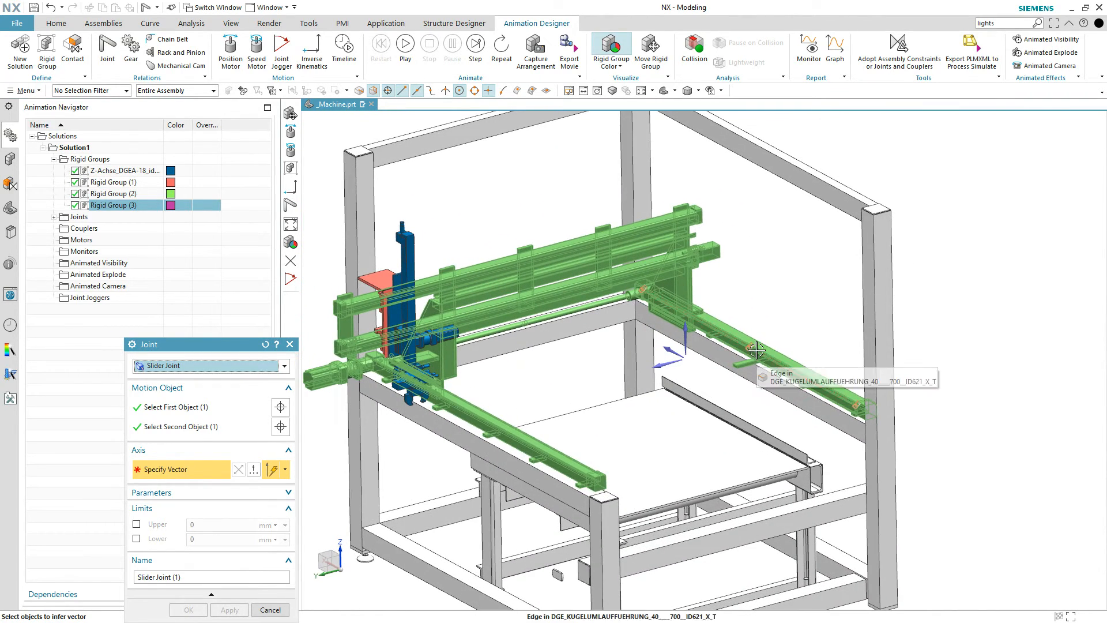
scroll(756, 350, "up", 5)
middle_click_drag(756, 350, 758, 346)
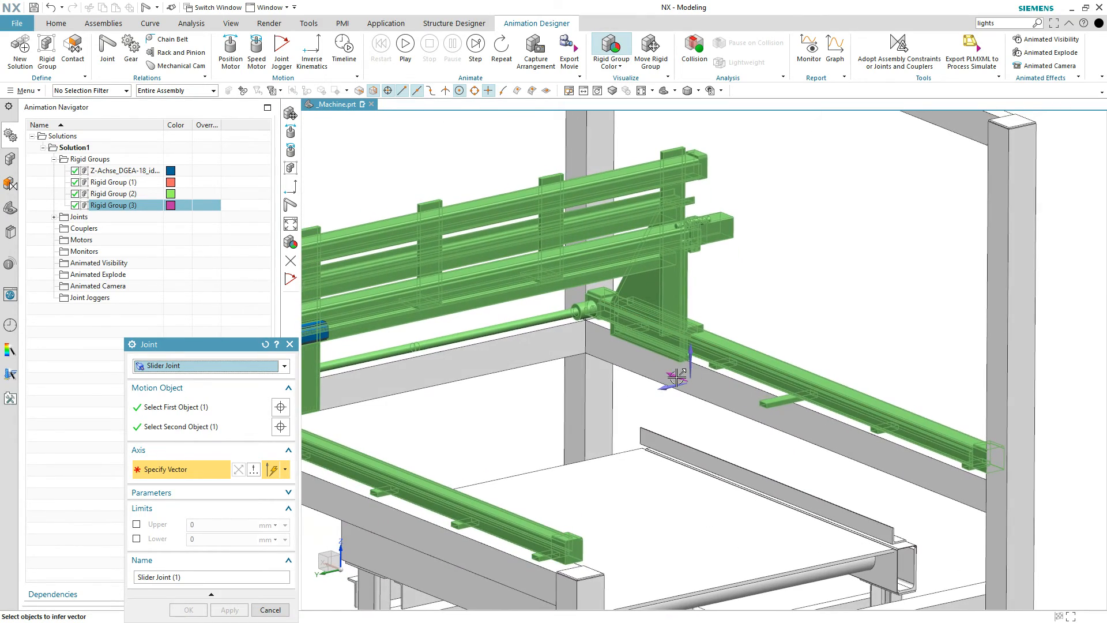
scroll(766, 289, "down", 5)
middle_click_drag(766, 289, 898, 281)
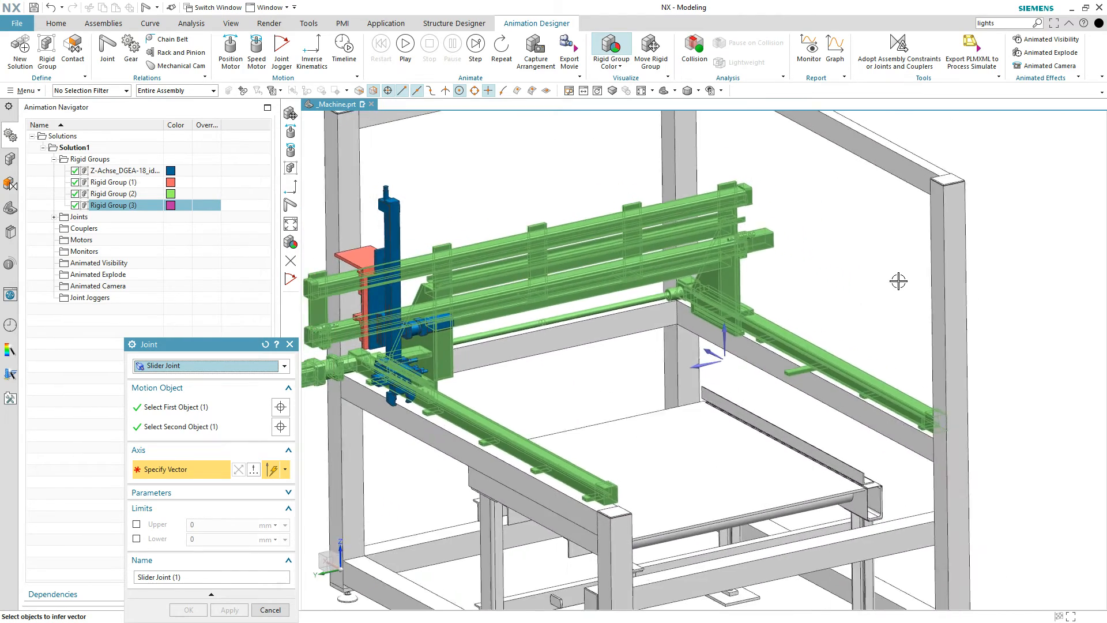
left_click(710, 352)
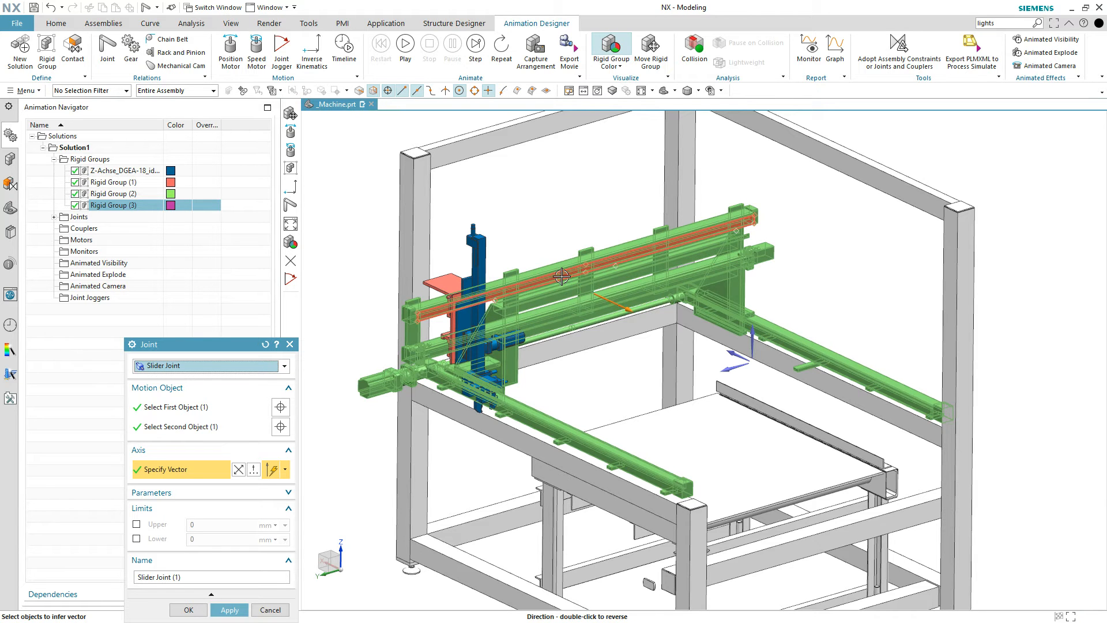
left_click(602, 298)
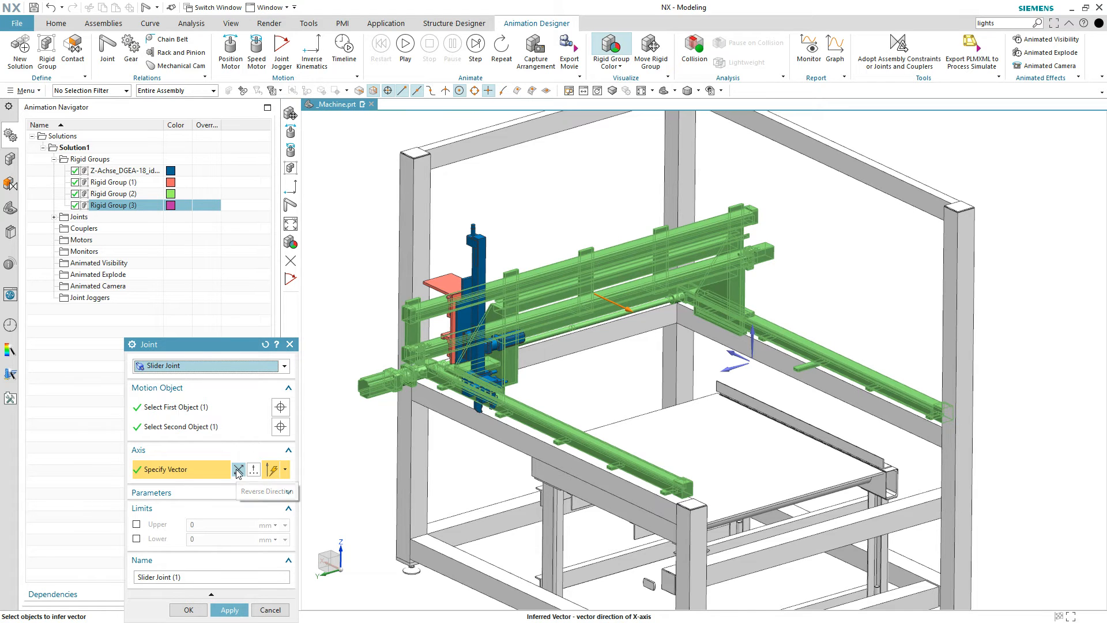
left_click(237, 470)
left_click(238, 470)
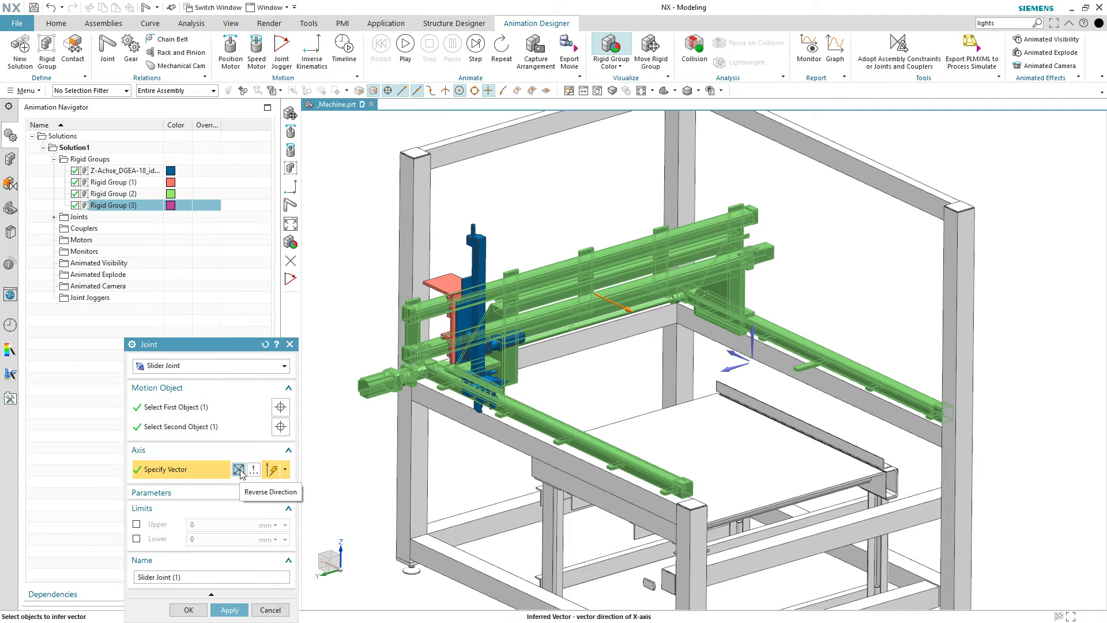
left_click(228, 610)
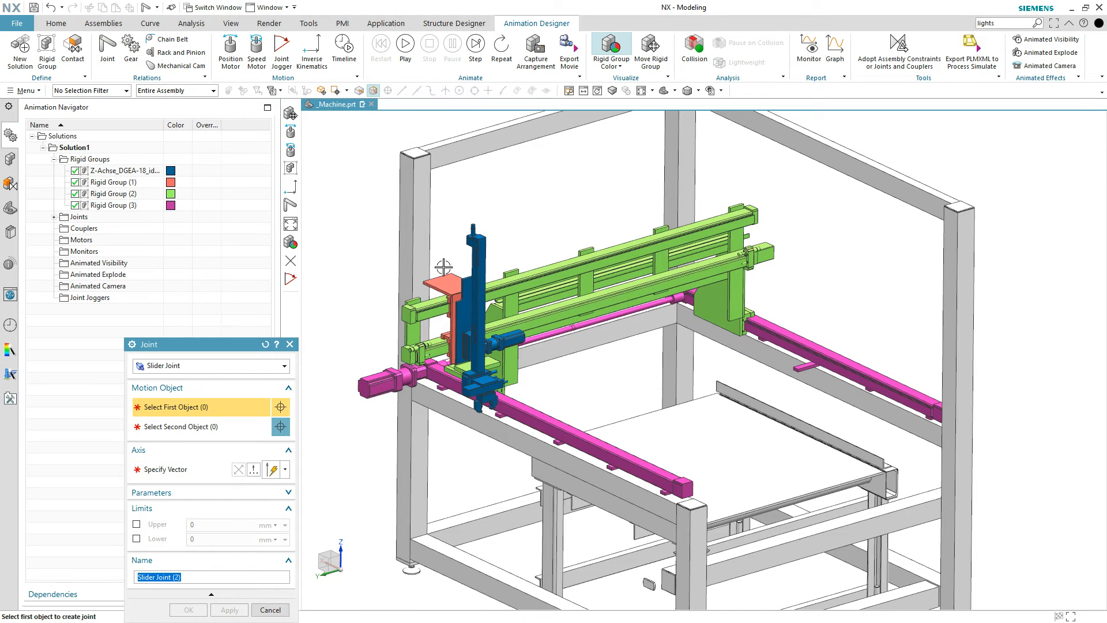
- Create a Slider Joint from Rigid Group (1) to Rigid Group (2) along the reversed Y-axis direction
scroll(443, 267, "up", 3)
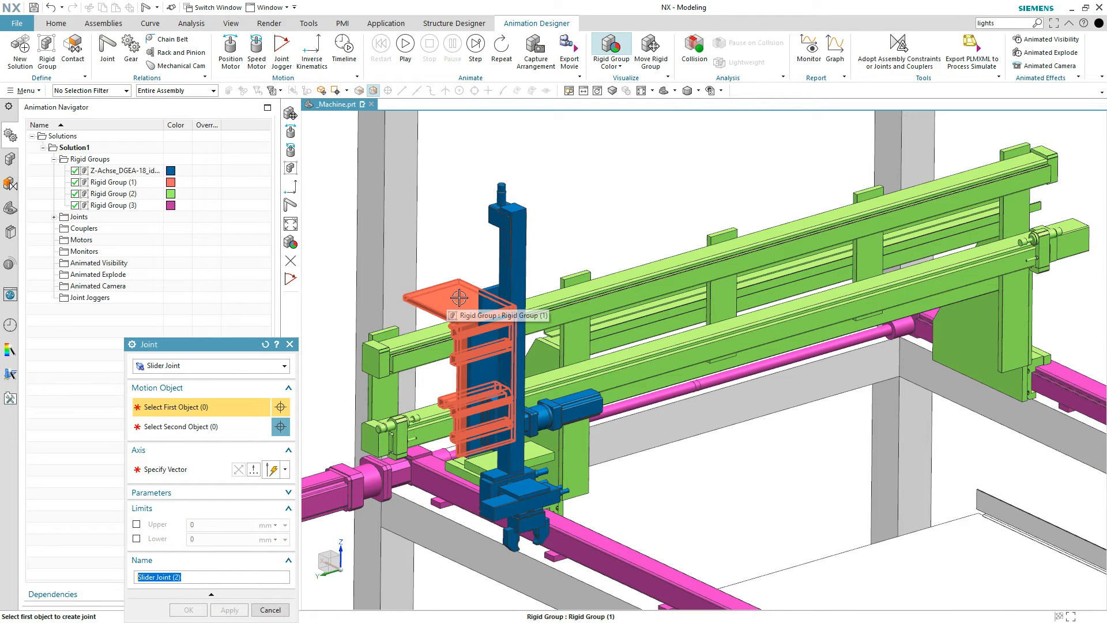
left_click(453, 299)
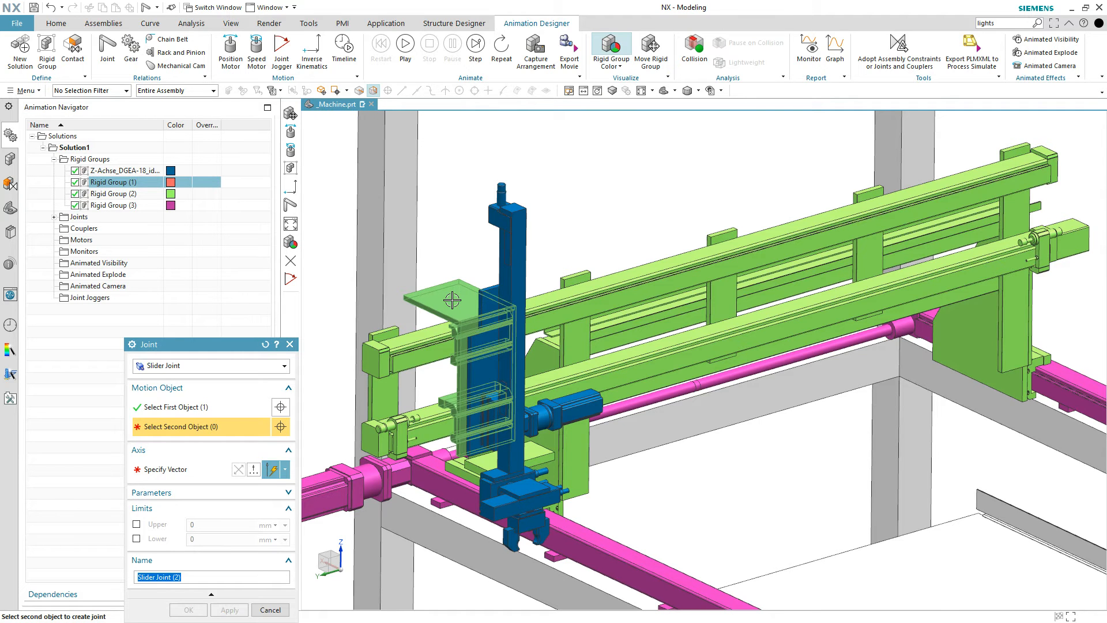
left_click(573, 312)
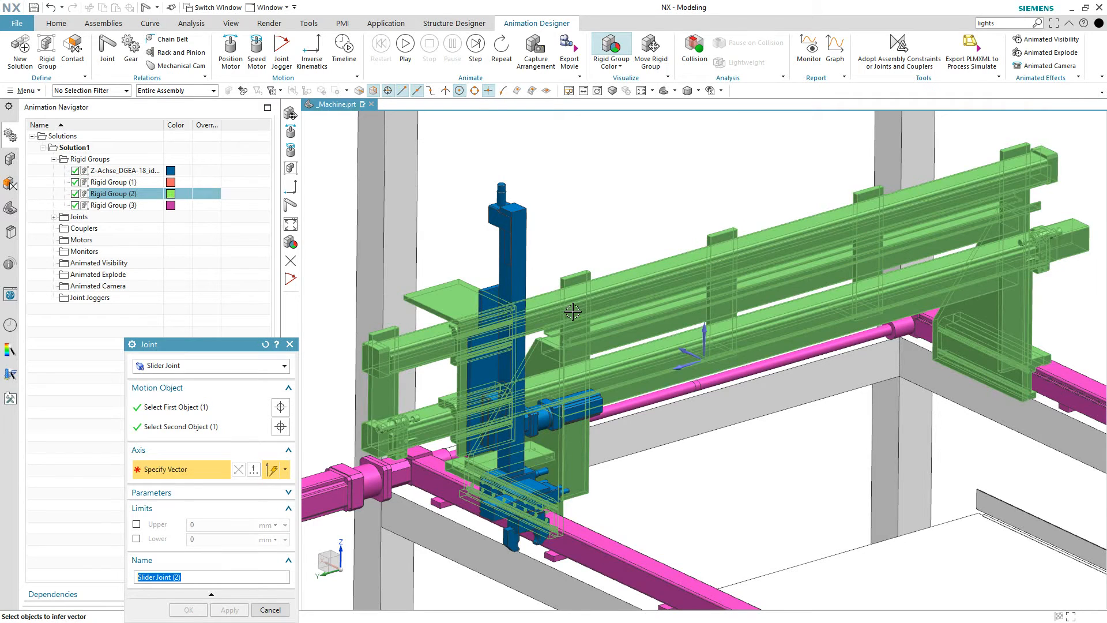
left_click(681, 373)
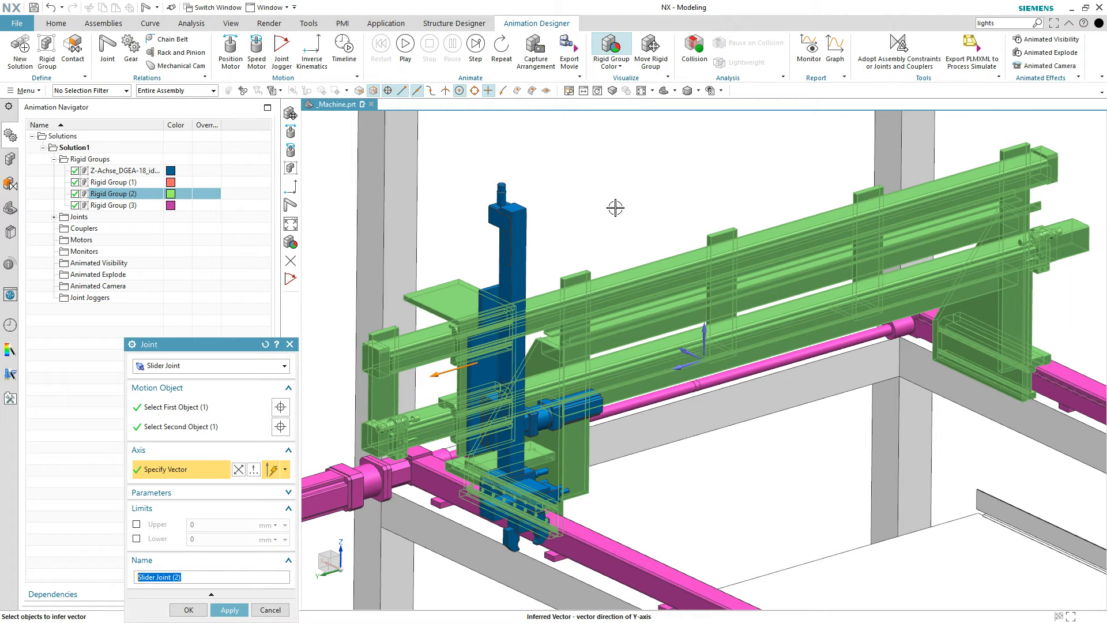
left_click(238, 470)
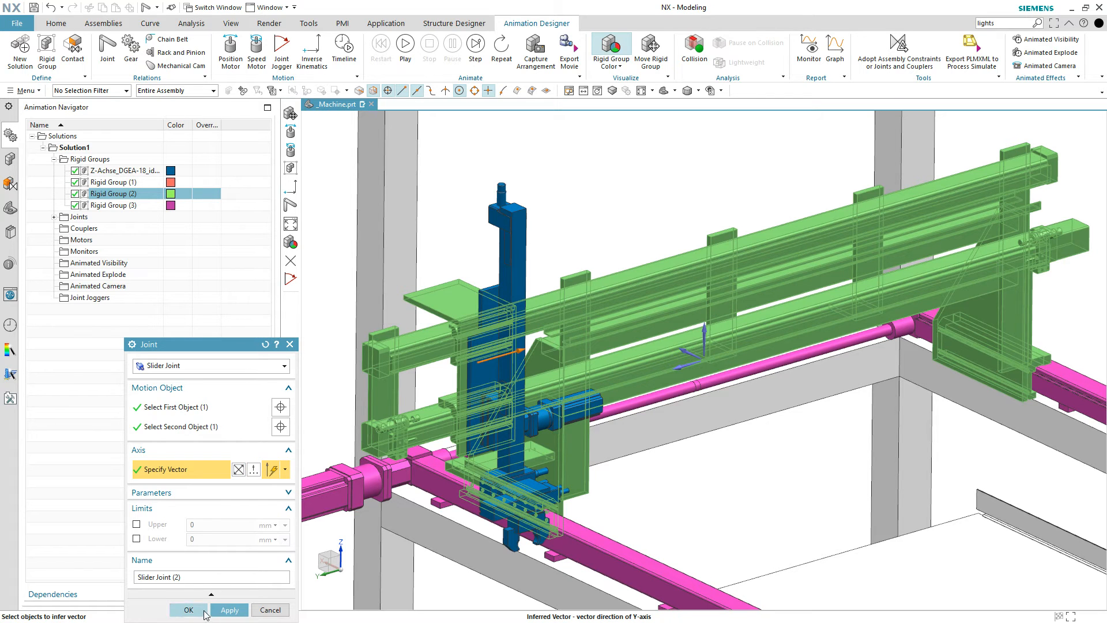
left_click(222, 611)
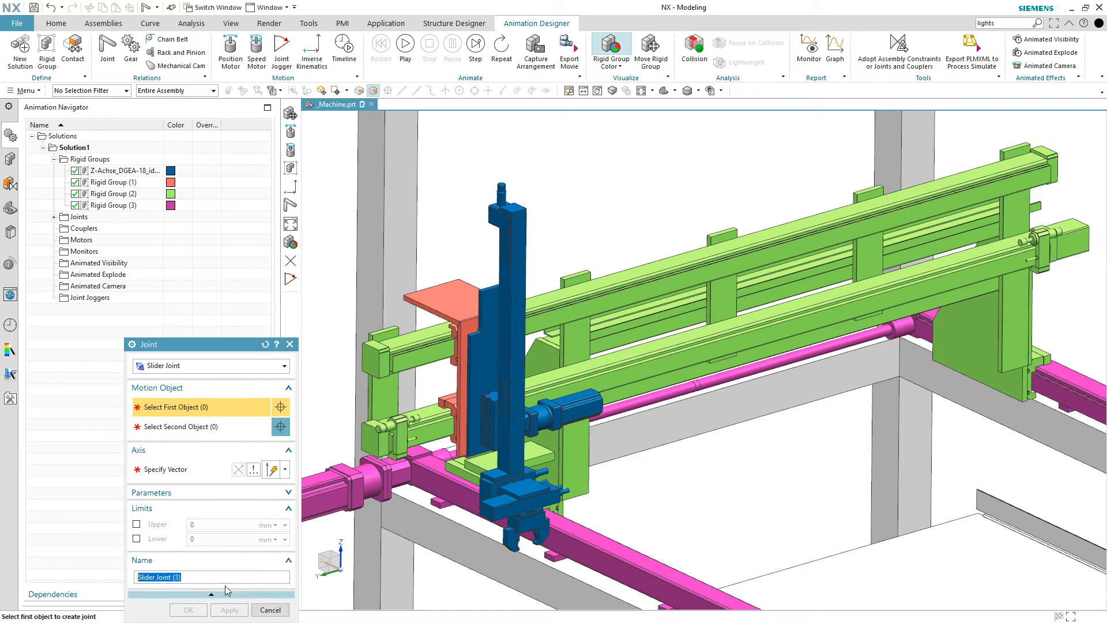
- Create a Slider Joint from the Z-Achse rigid group to Rigid Group (1) along the upward normal of the carriage's top plate
left_click(465, 240)
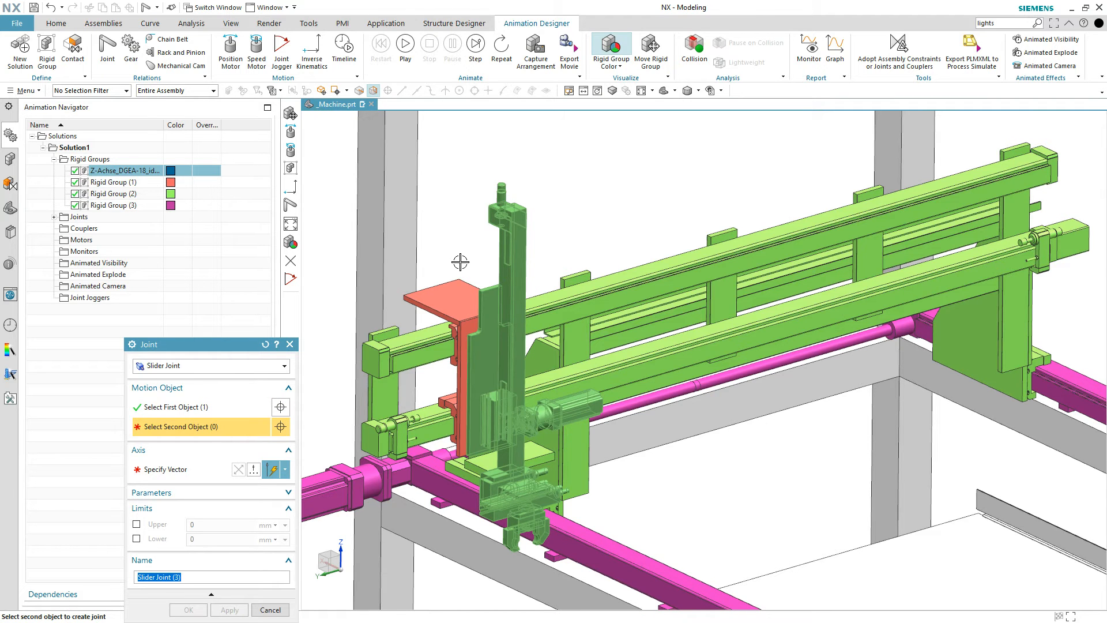
left_click(457, 300)
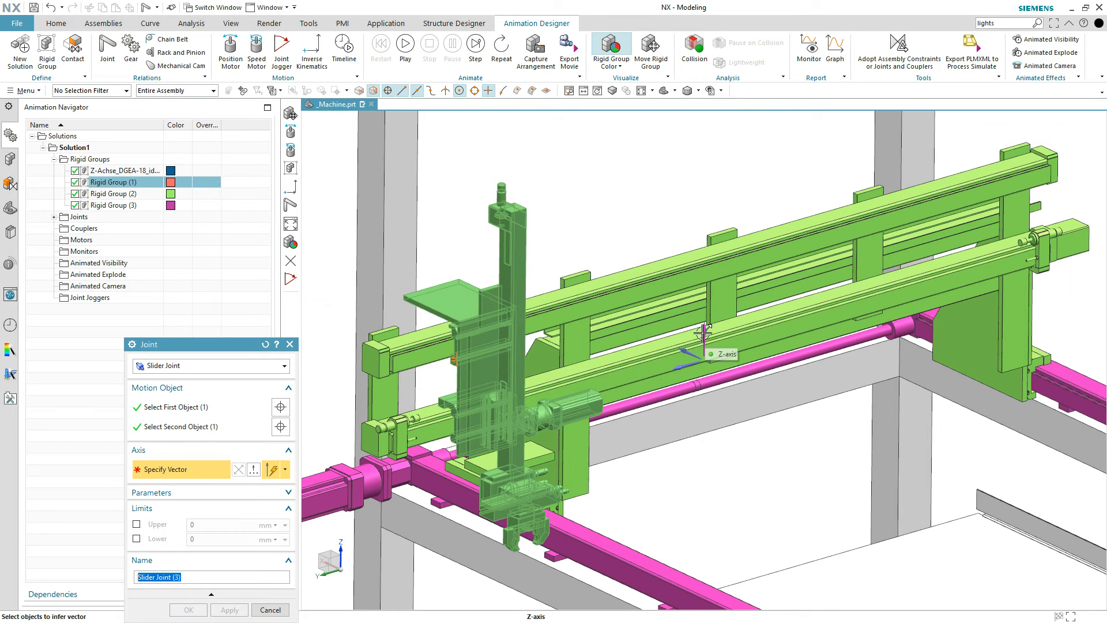
left_click(455, 297)
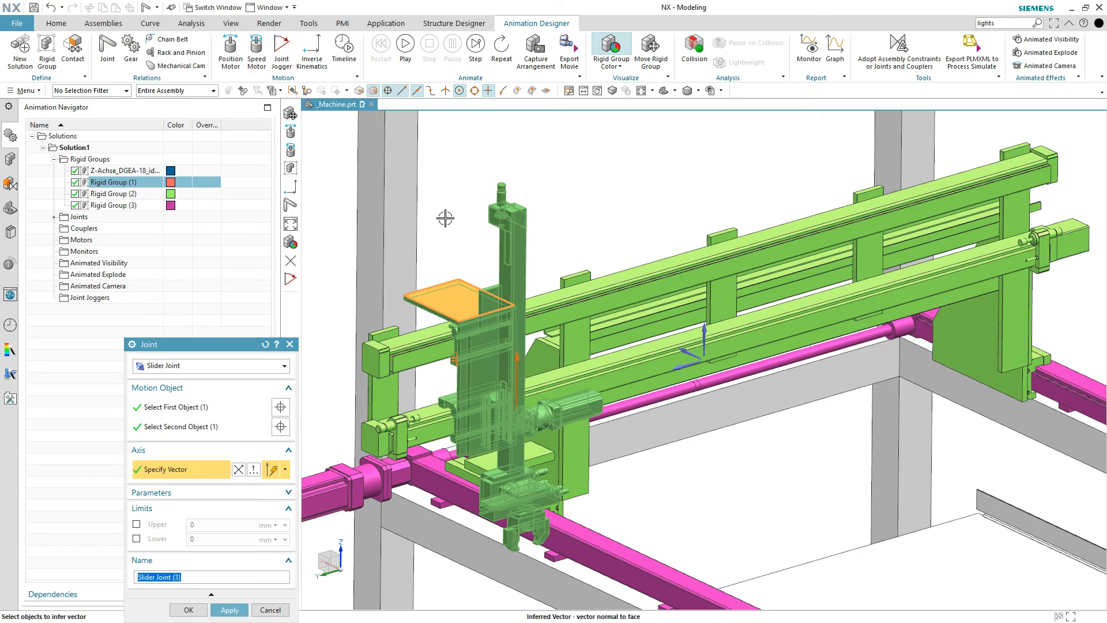
middle_click_drag(554, 199, 566, 178)
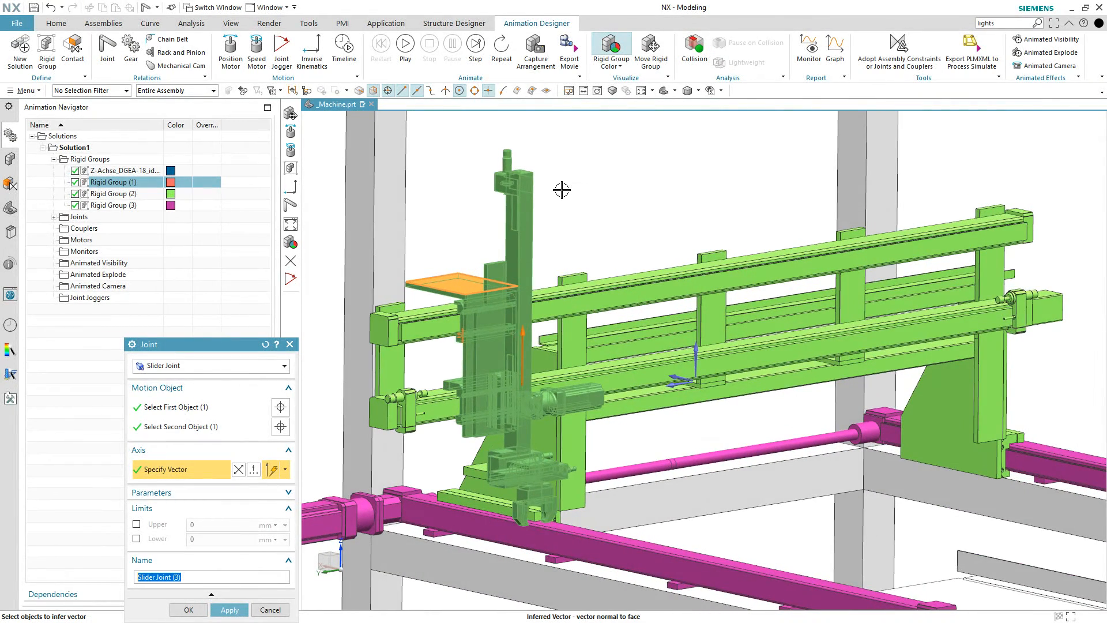
left_click(464, 282)
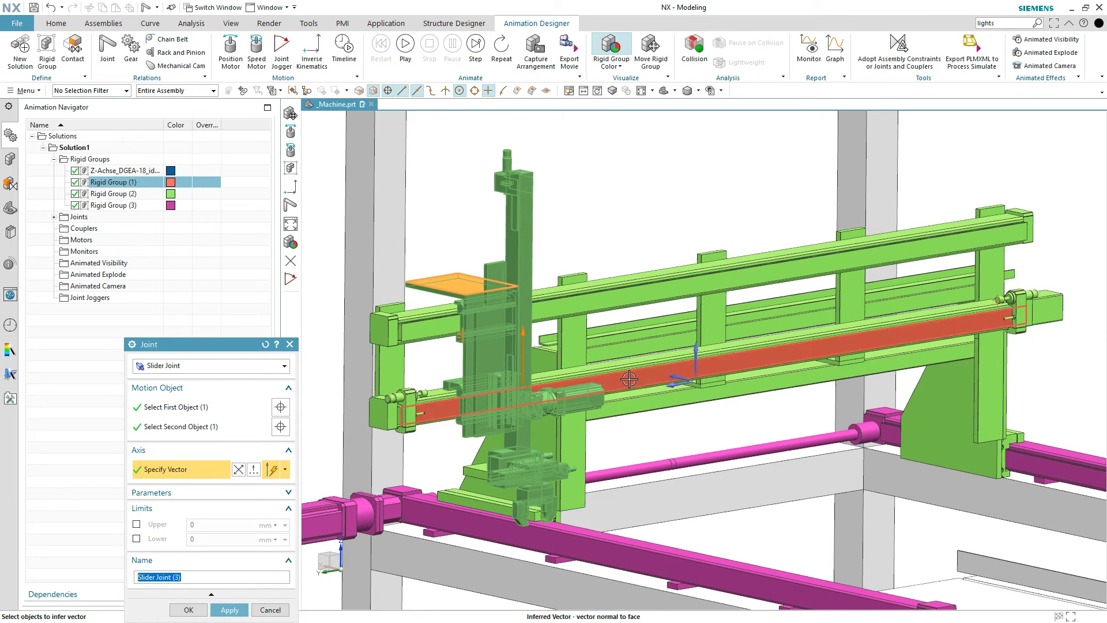
middle_click_drag(605, 218, 608, 219)
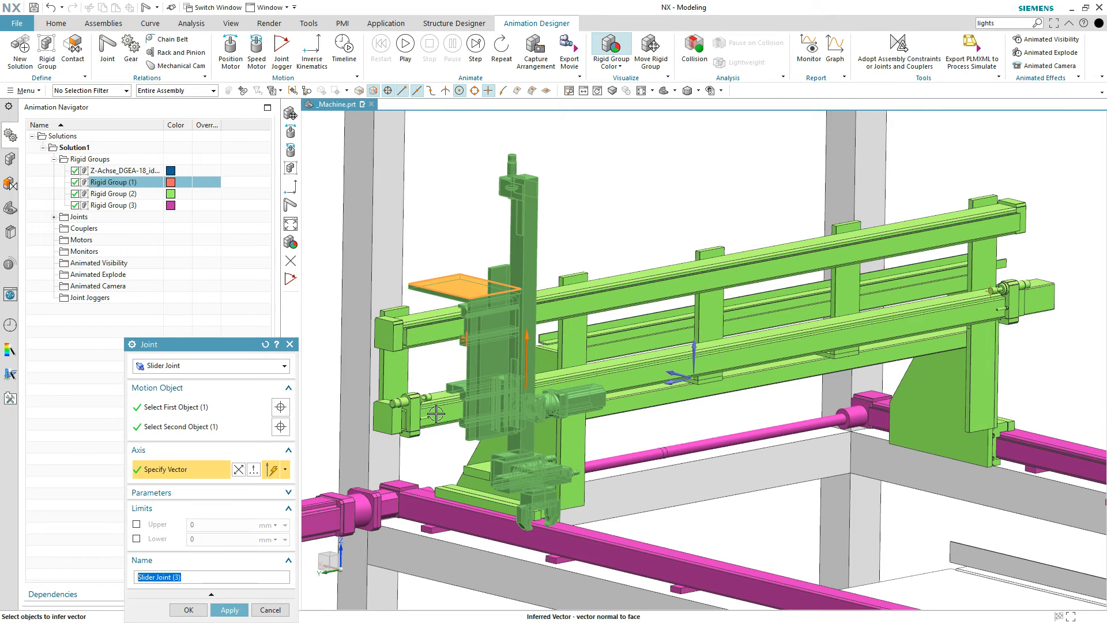
left_click(185, 611)
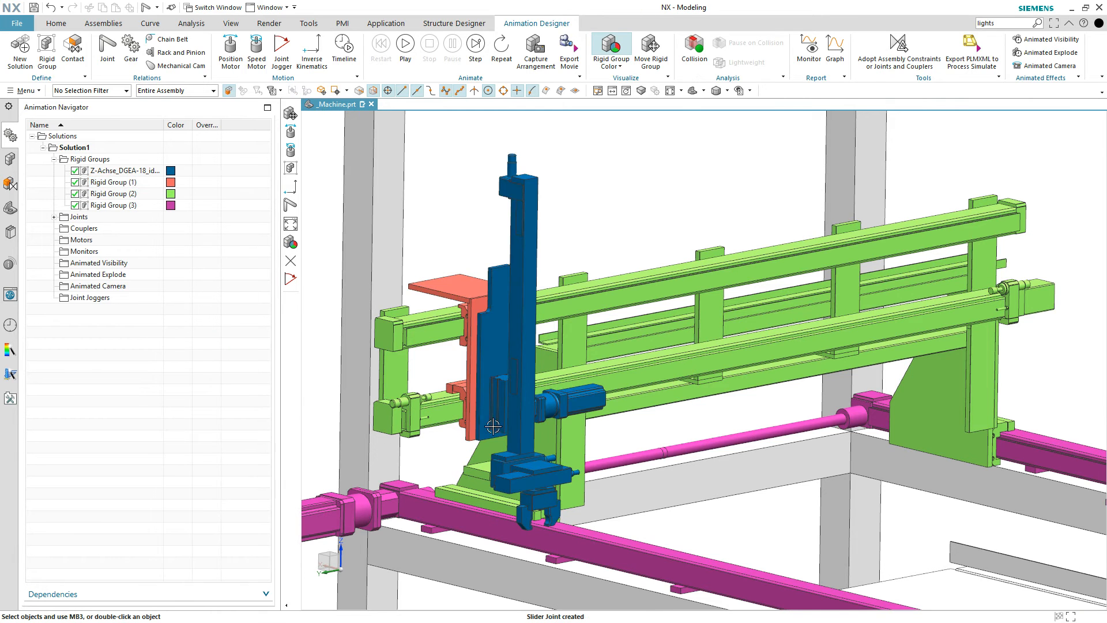
- Test the joints' movement by moving the Z-Achse rigid group with Move Rigid Group
key("ctrl+f")
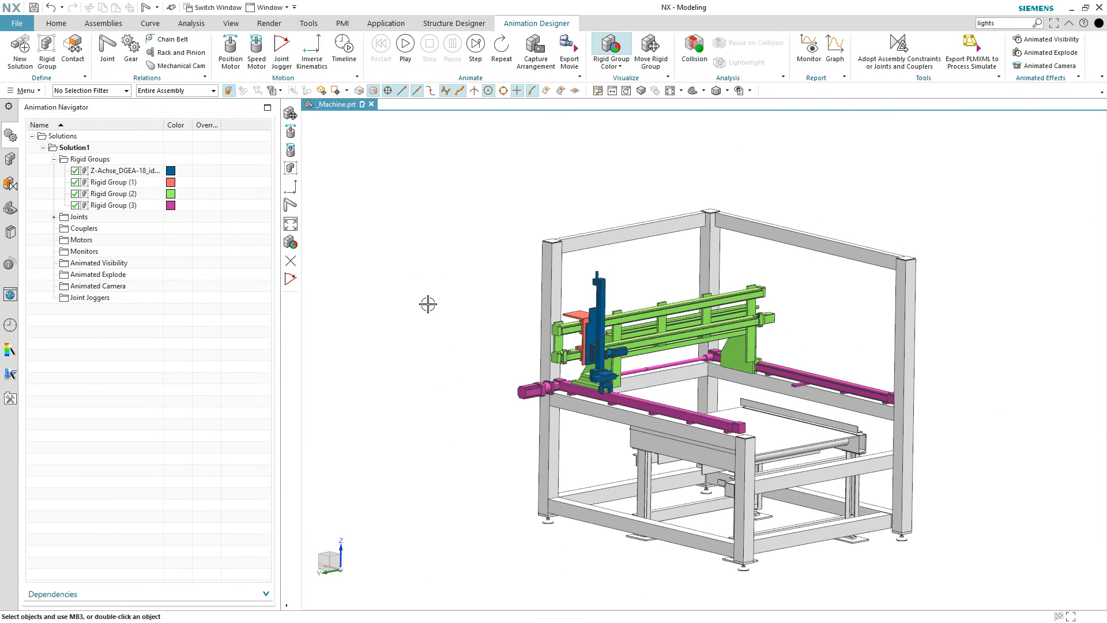
scroll(818, 345, "down", 1)
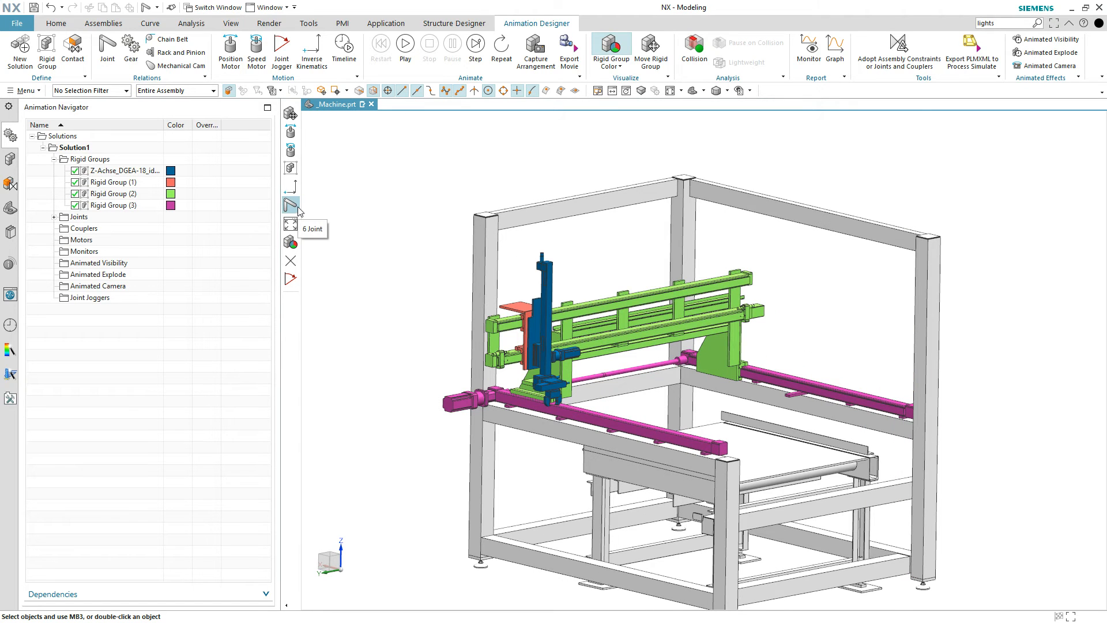
left_click(652, 44)
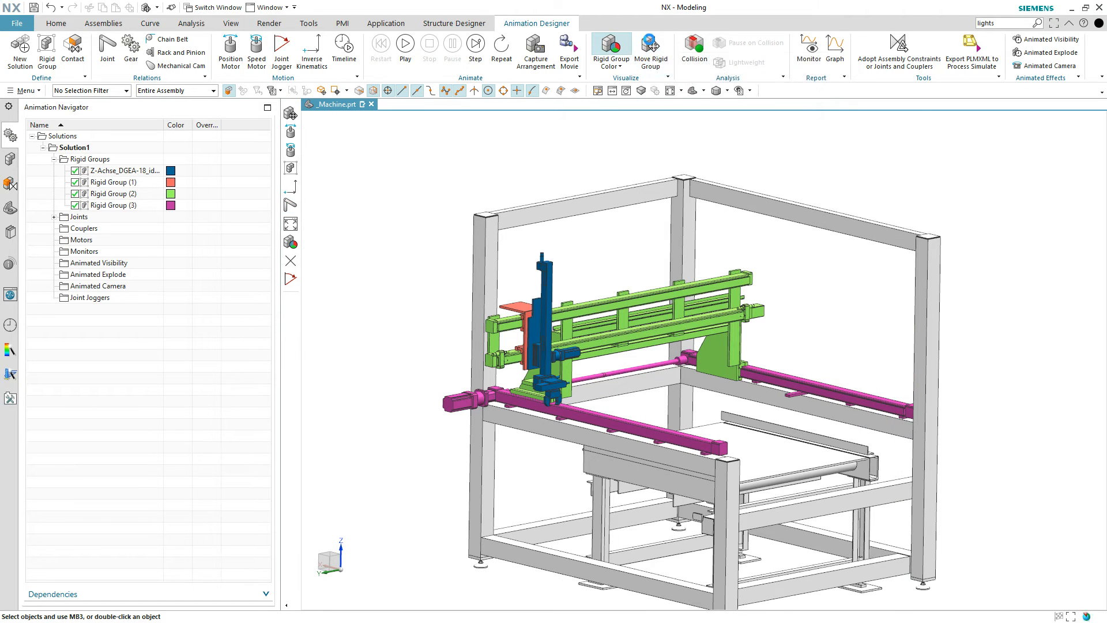
left_click(568, 272)
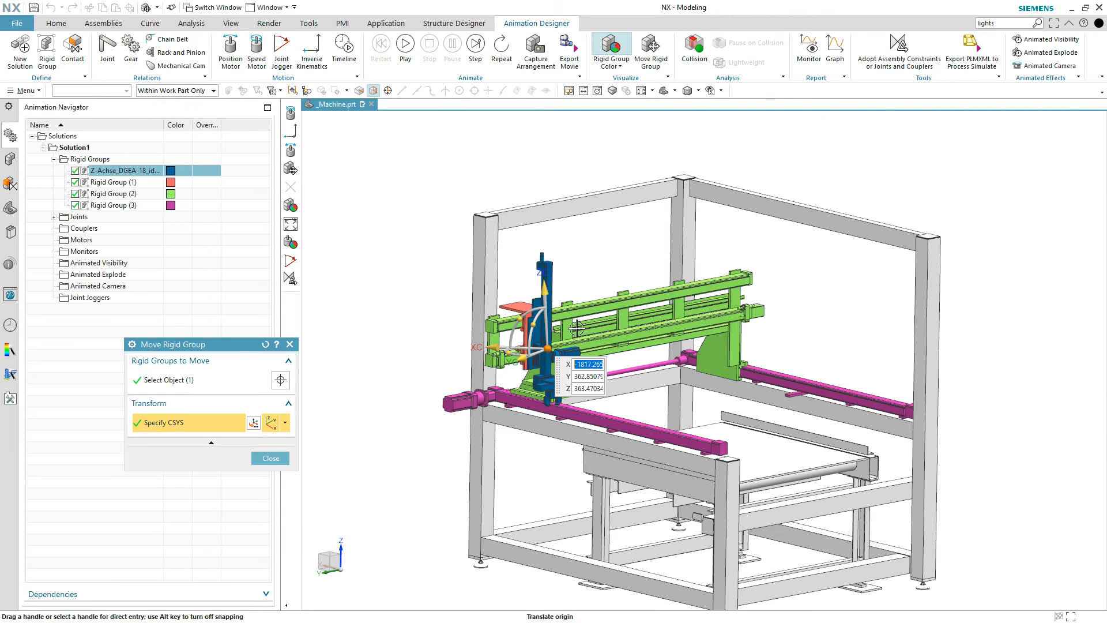
left_click_drag(554, 346, 456, 322)
left_click(260, 458)
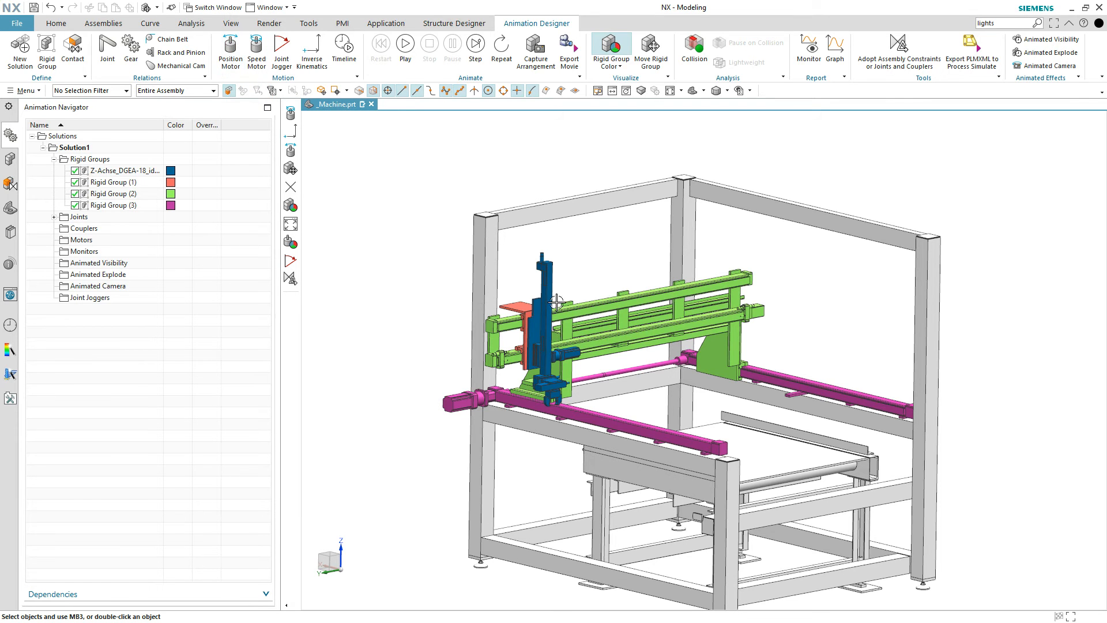
- Start a Position Motor on Slider Joint (1), the X-axis joint of the green gantry beam
left_click(231, 56)
left_click_drag(396, 352, 304, 375)
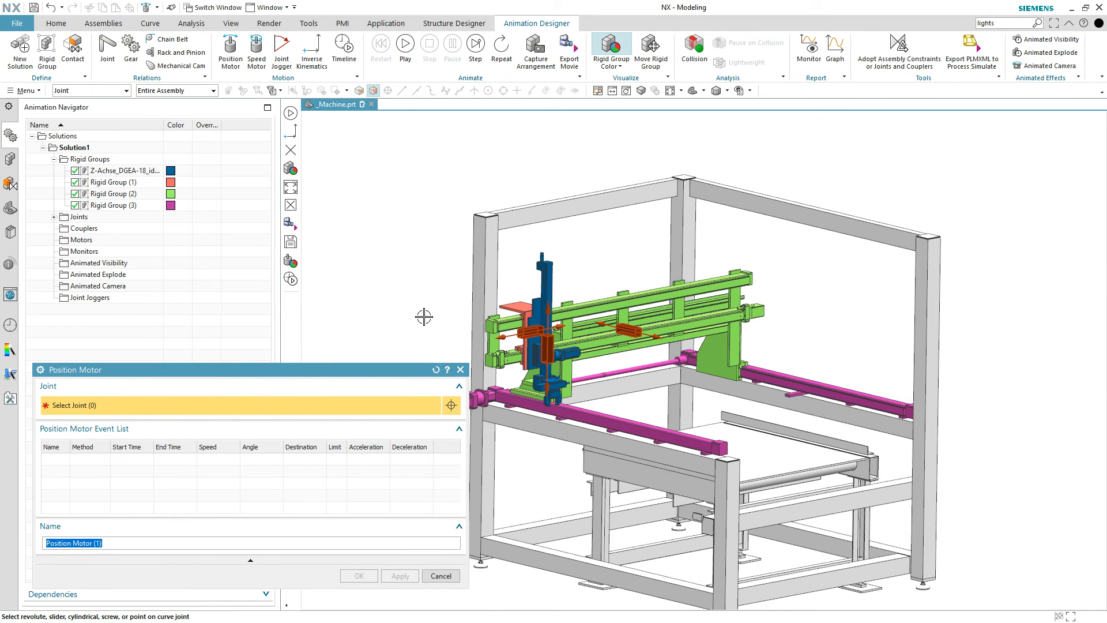
scroll(619, 331, "up", 5)
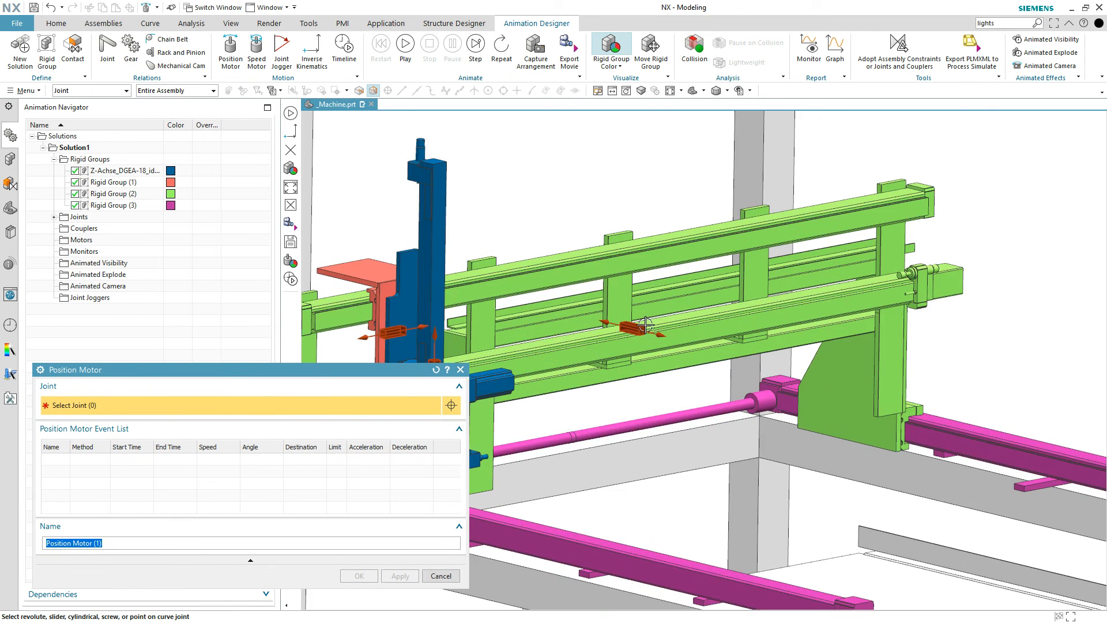
scroll(645, 324, "down", 5)
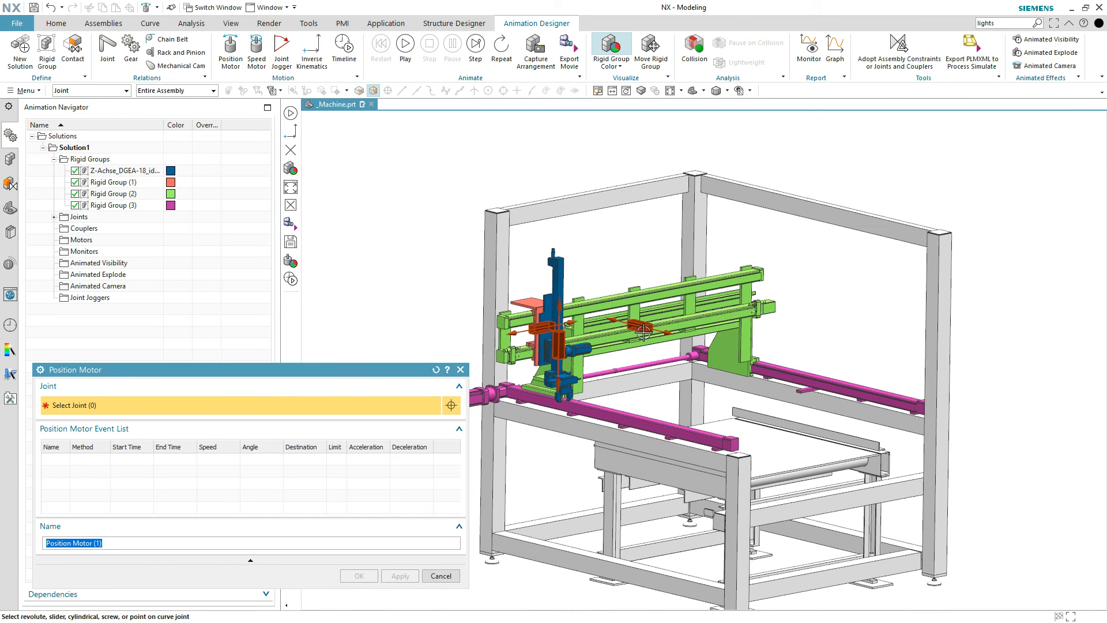
left_click(642, 329)
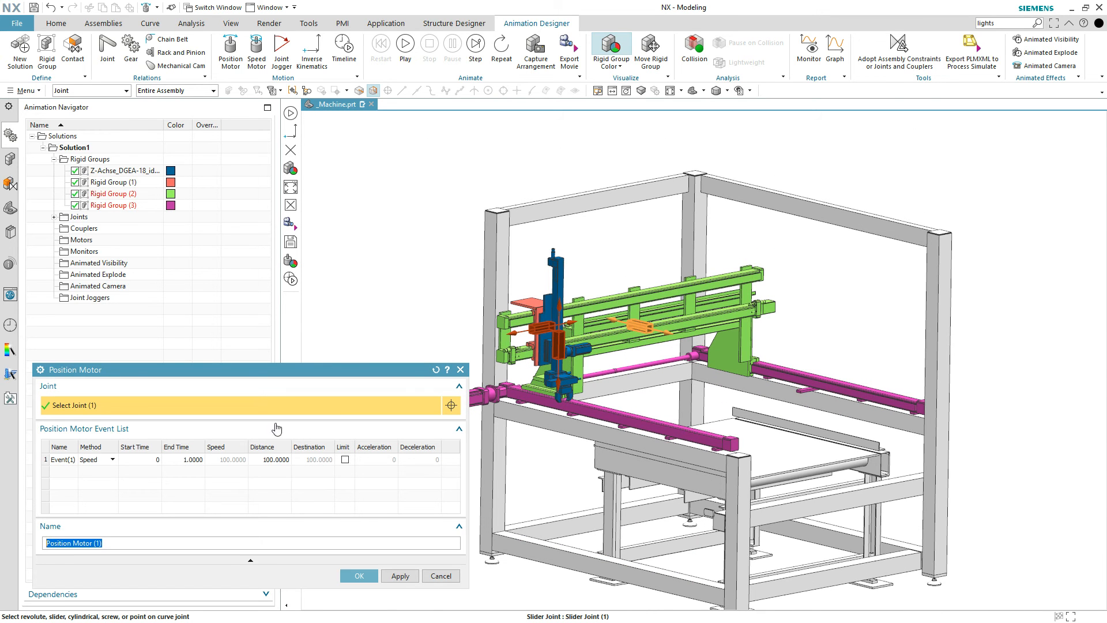
- Try the End Time method for the motor event and return it to Speed
left_click(156, 461)
left_click(182, 464)
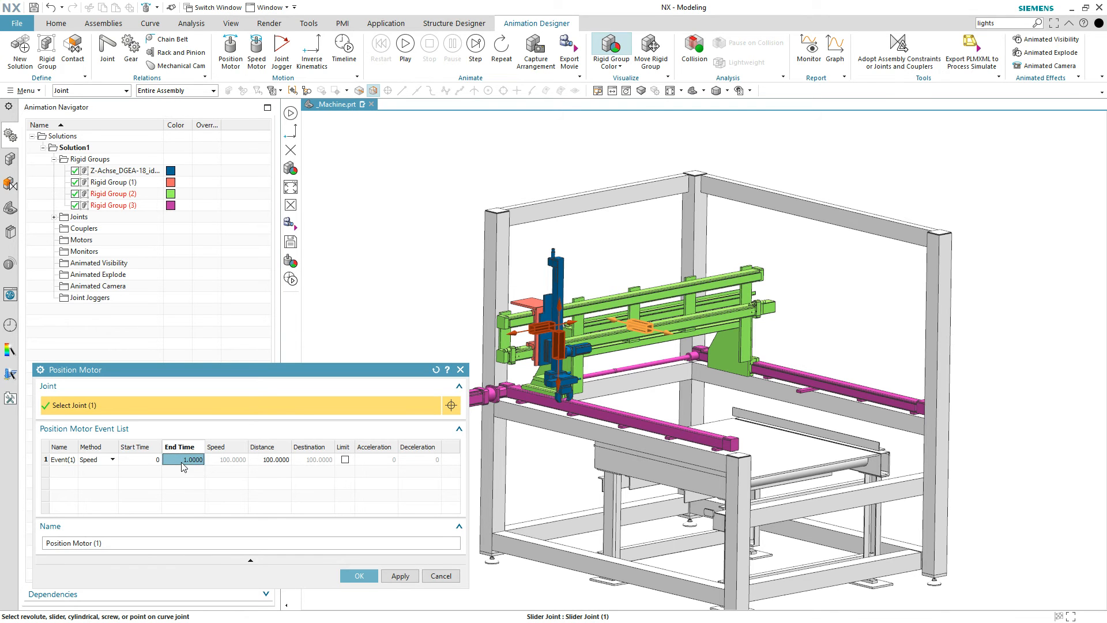
left_click(265, 461)
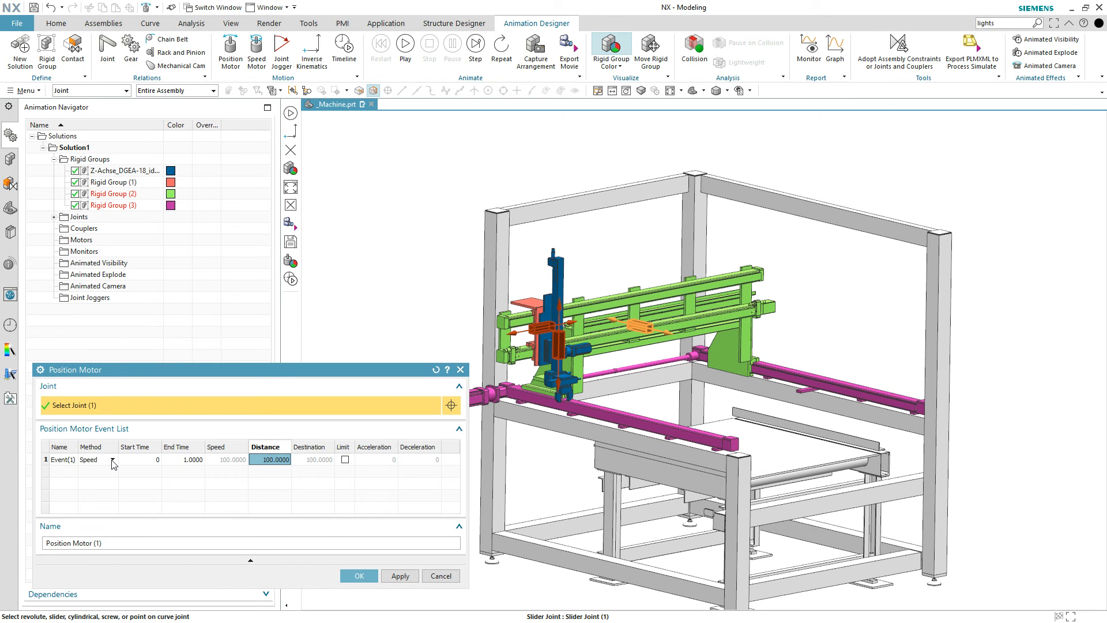
left_click(112, 460)
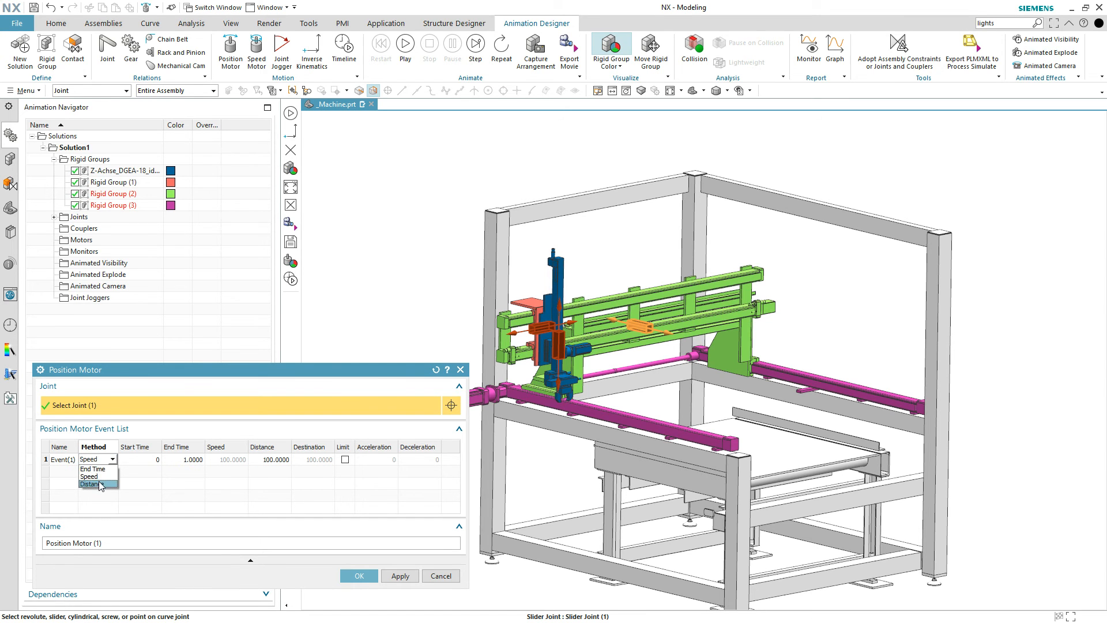
left_click(101, 470)
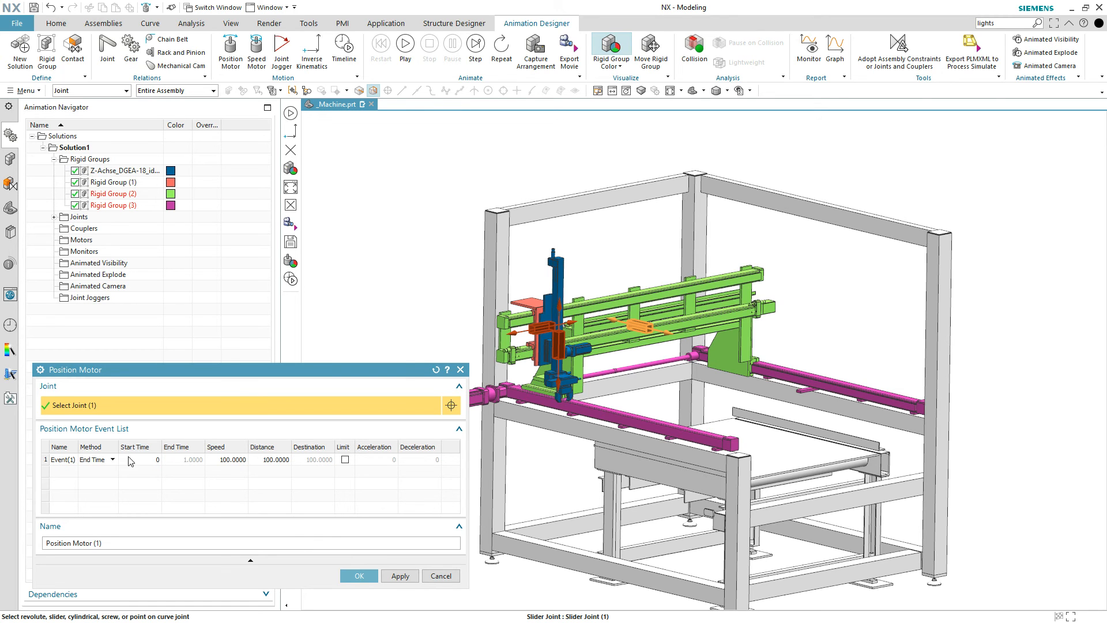
left_click(113, 460)
left_click(103, 476)
- Set the motor event's distance to 1200 and create the X-axis Position Motor
left_click(265, 460)
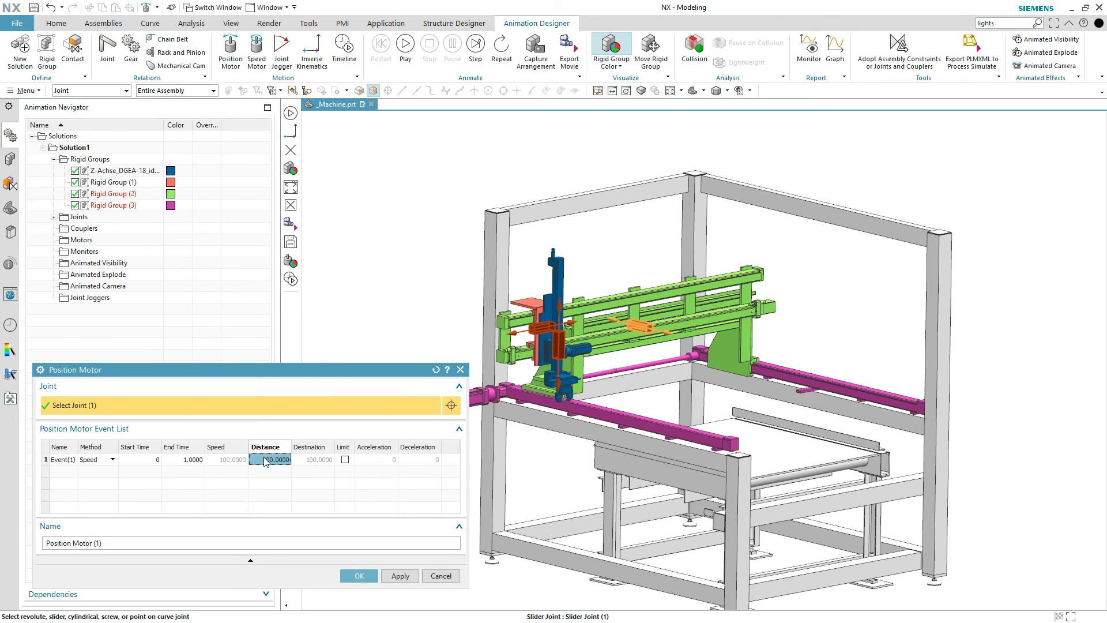
type("1200")
key("Tab")
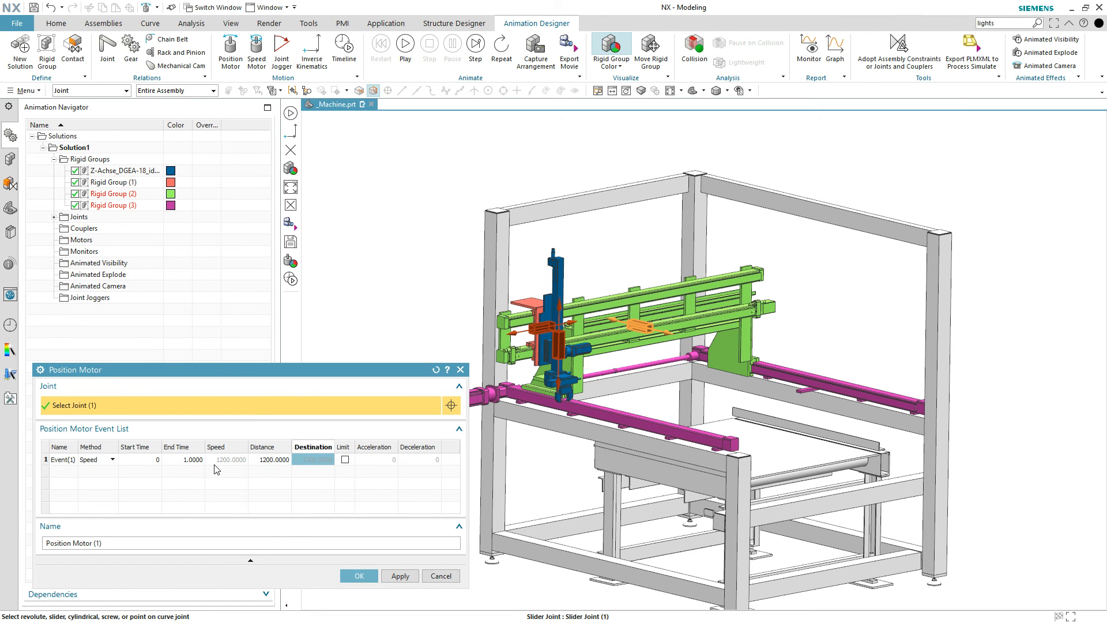
left_click(398, 576)
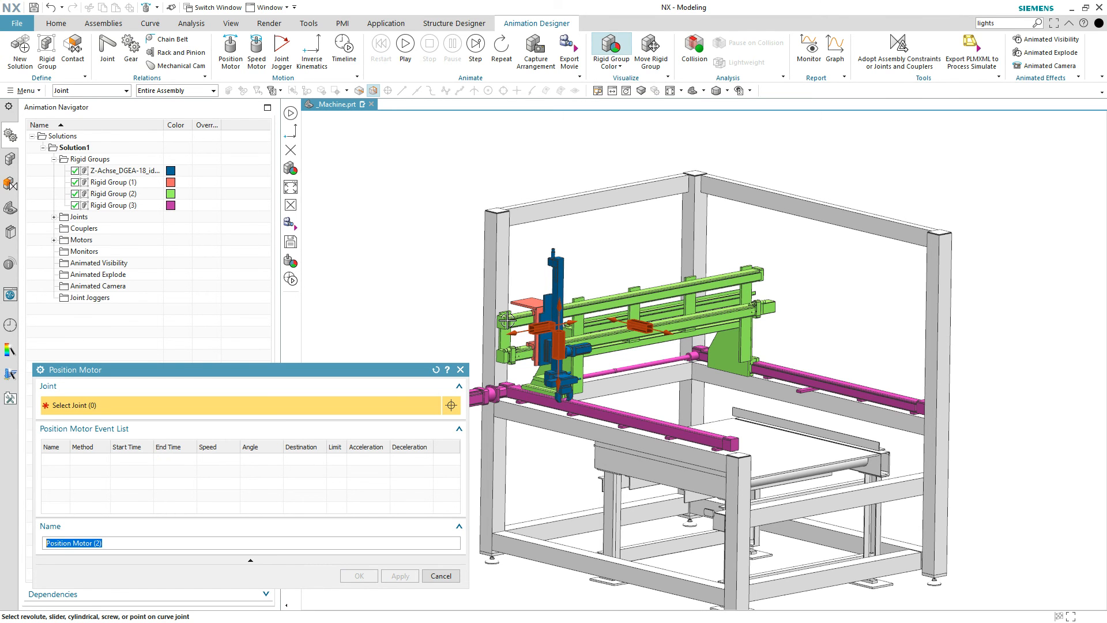
- Create a Position Motor on Slider Joint (2) using the Speed method with a distance of 1200
left_click(531, 328)
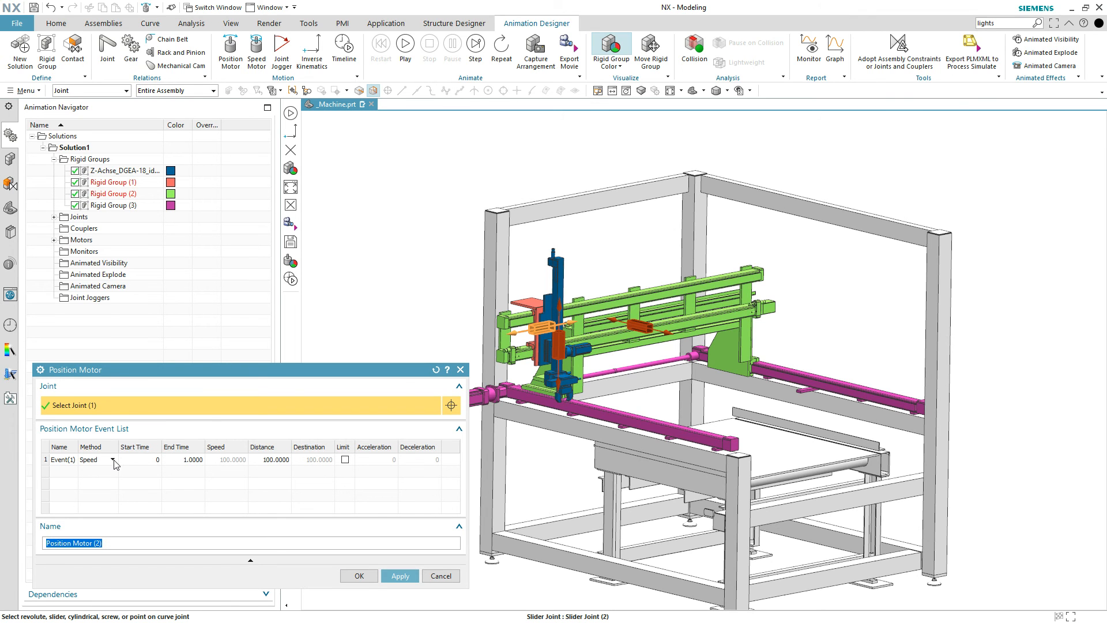
left_click(113, 460)
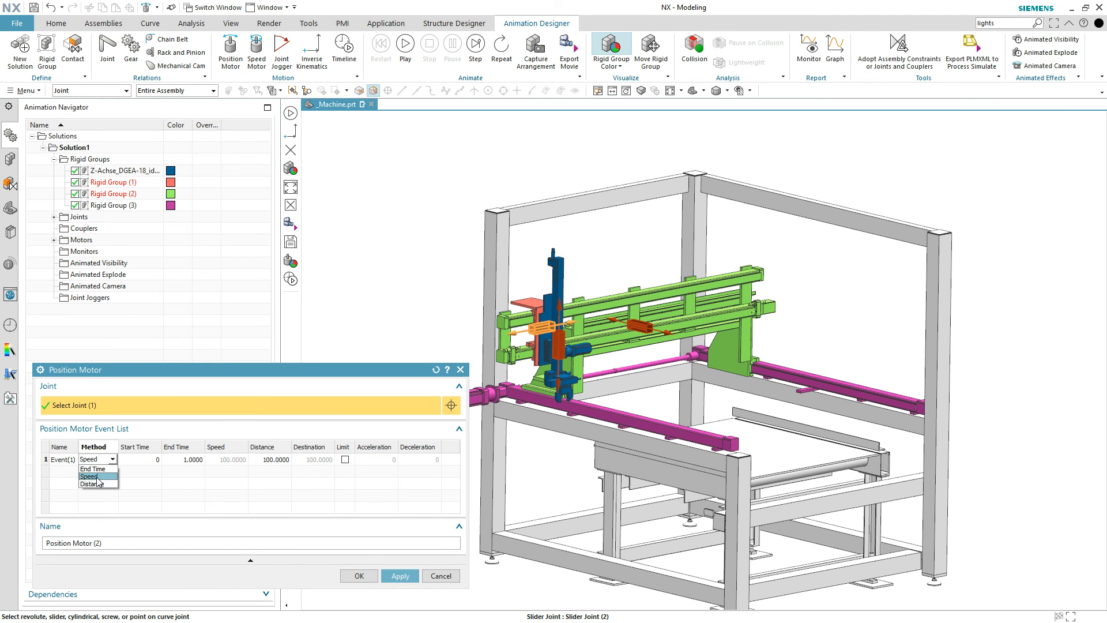
left_click(97, 478)
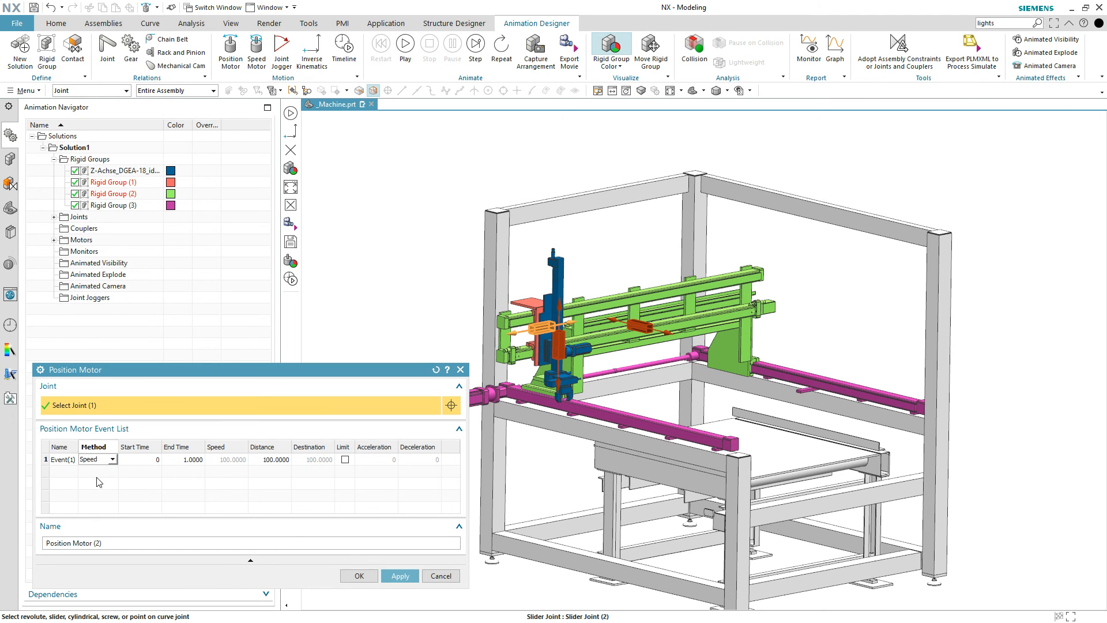
left_click(268, 461)
type("12")
key("Tab")
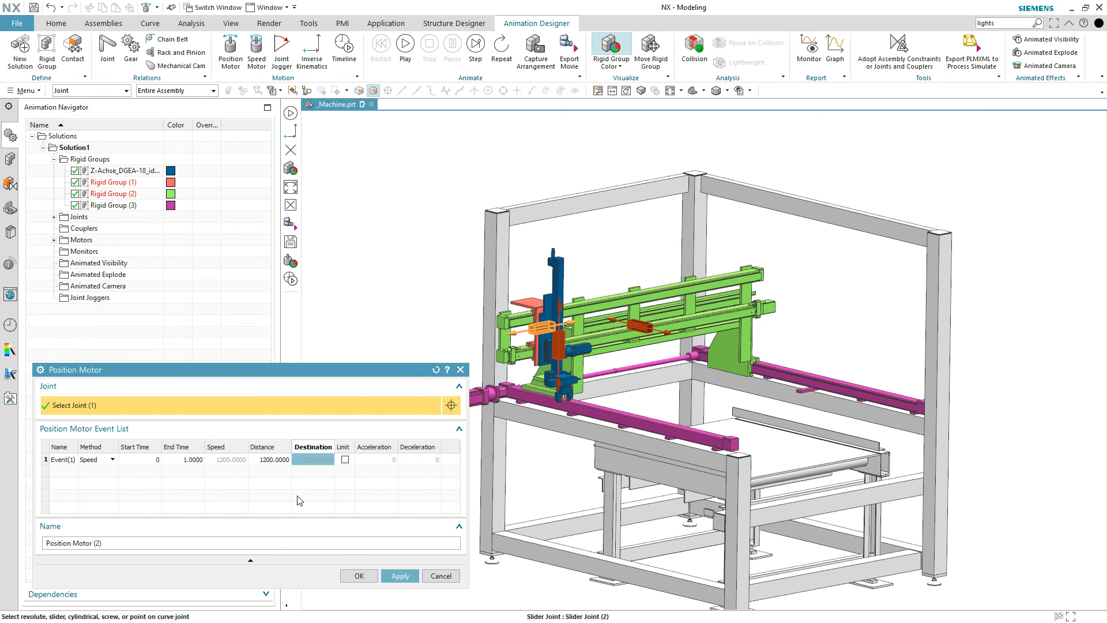
left_click(400, 576)
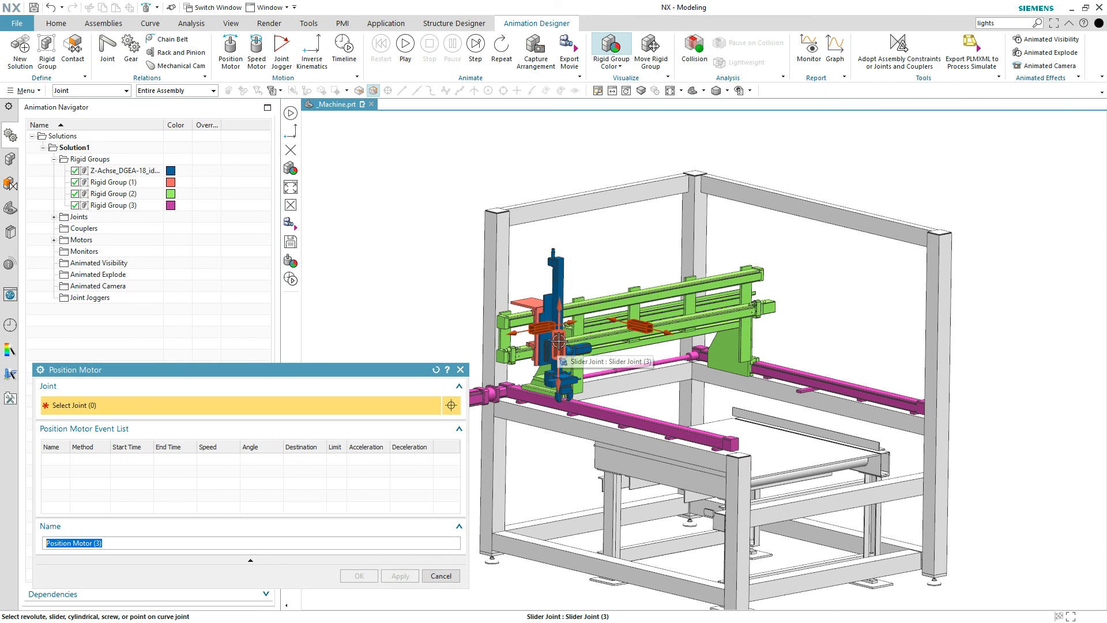
- Create a Position Motor on Slider Joint (3), the Z-axis joint, with a distance of -300
left_click(558, 341)
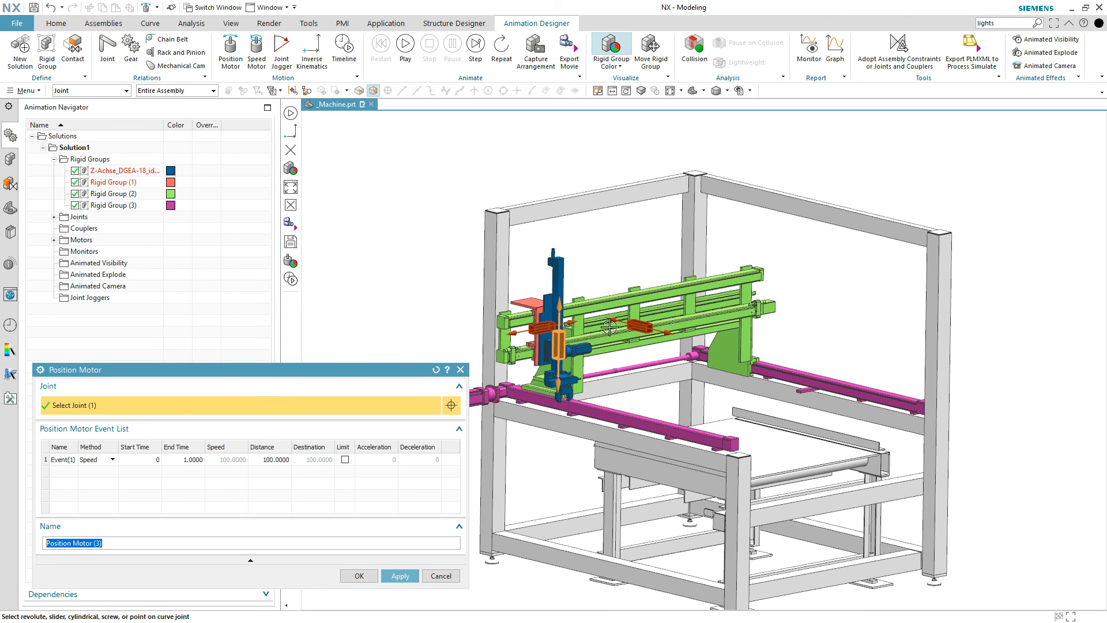
left_click(266, 460)
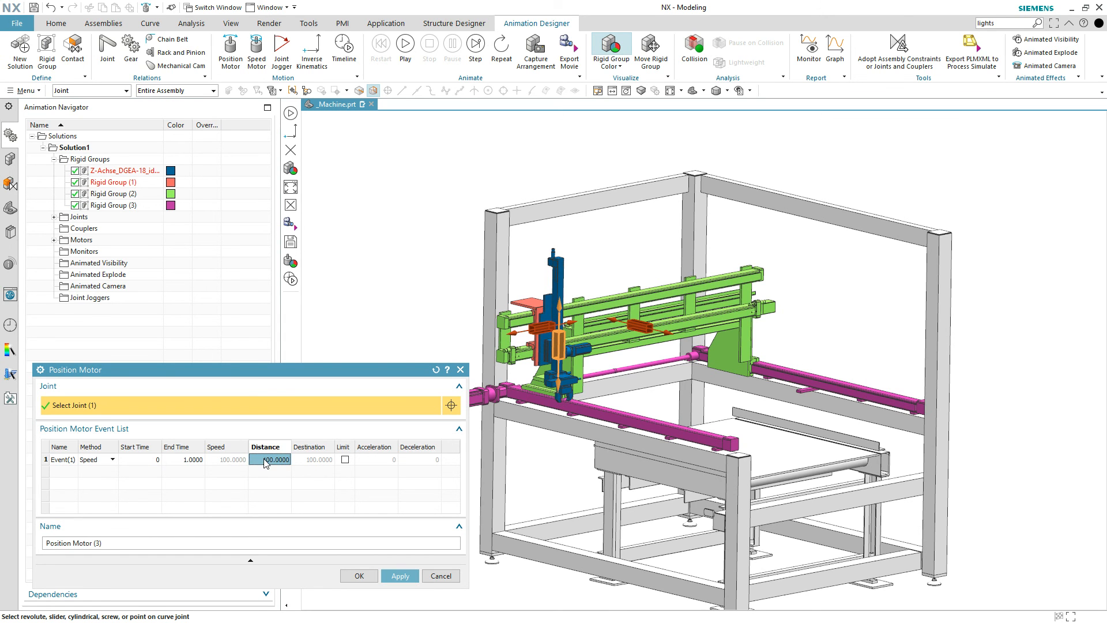
type("-300")
key("Tab")
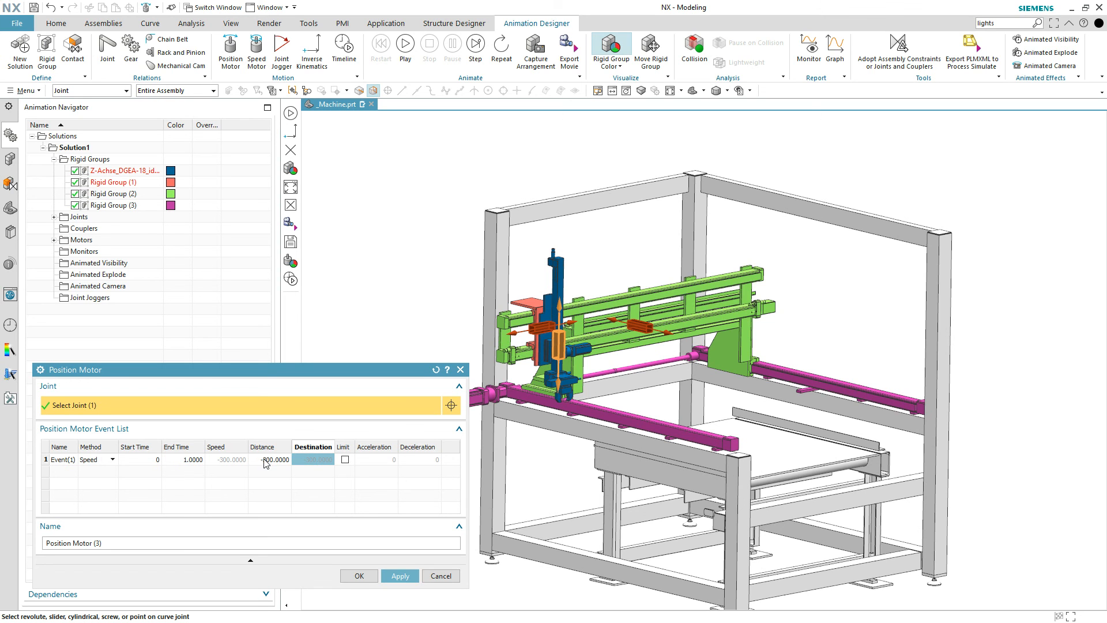
left_click(357, 576)
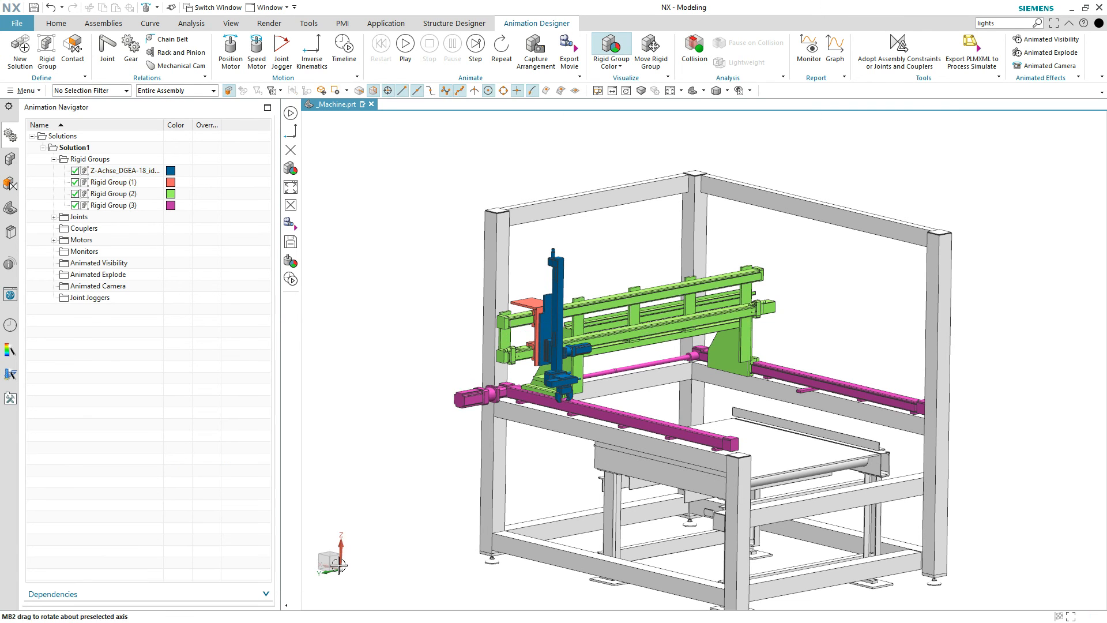
- Play the animation several times to check the motion of all three gantry axes
left_click(402, 49)
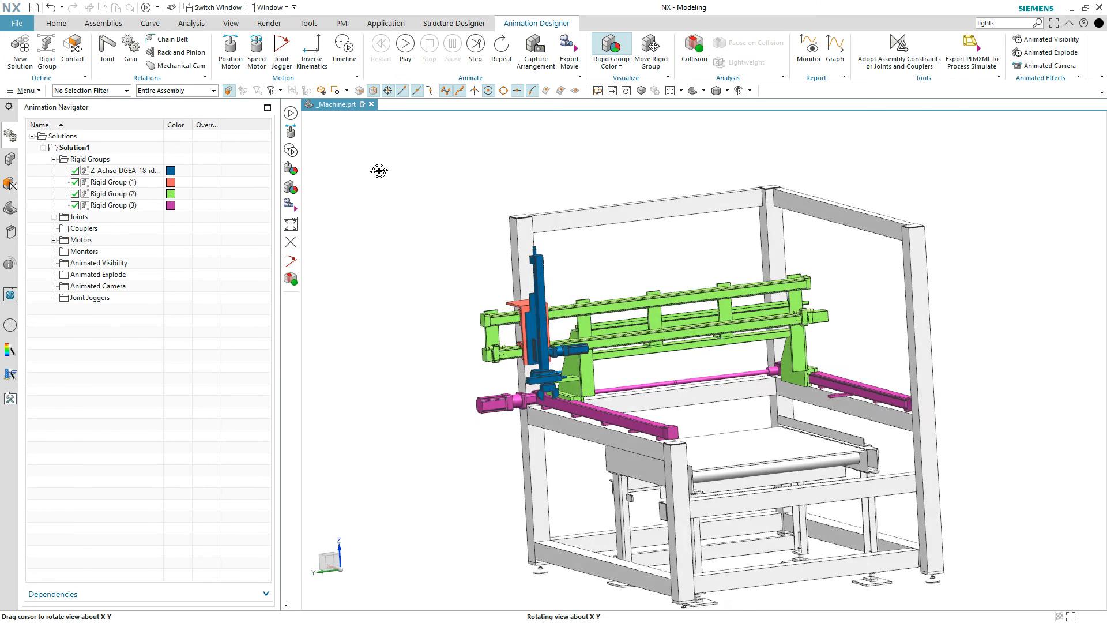
left_click(402, 50)
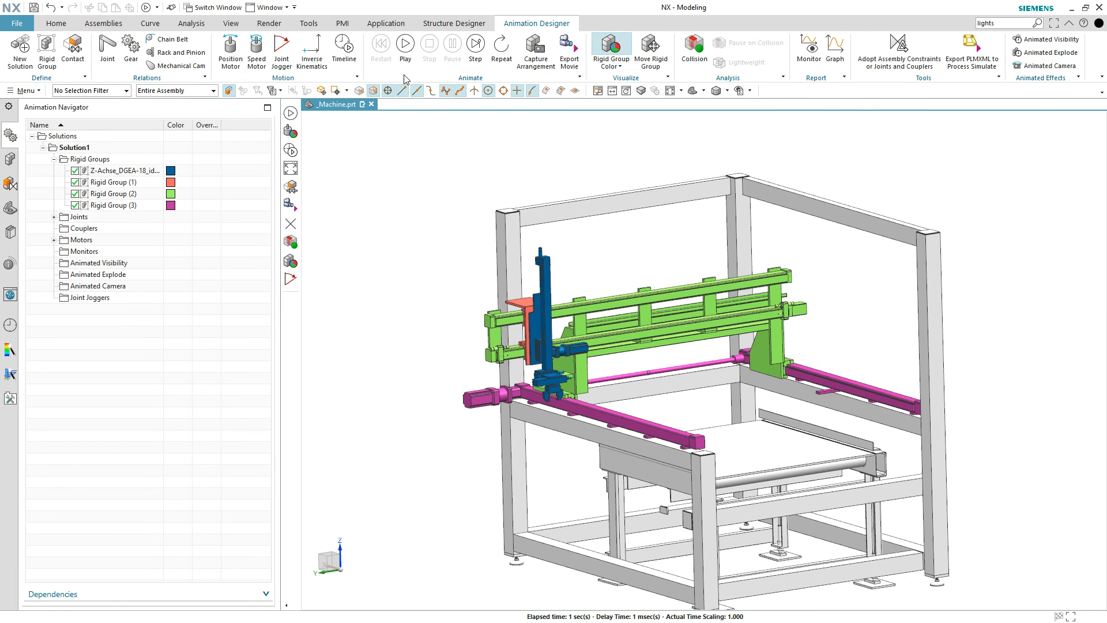
left_click(405, 46)
middle_click_drag(376, 200, 386, 201)
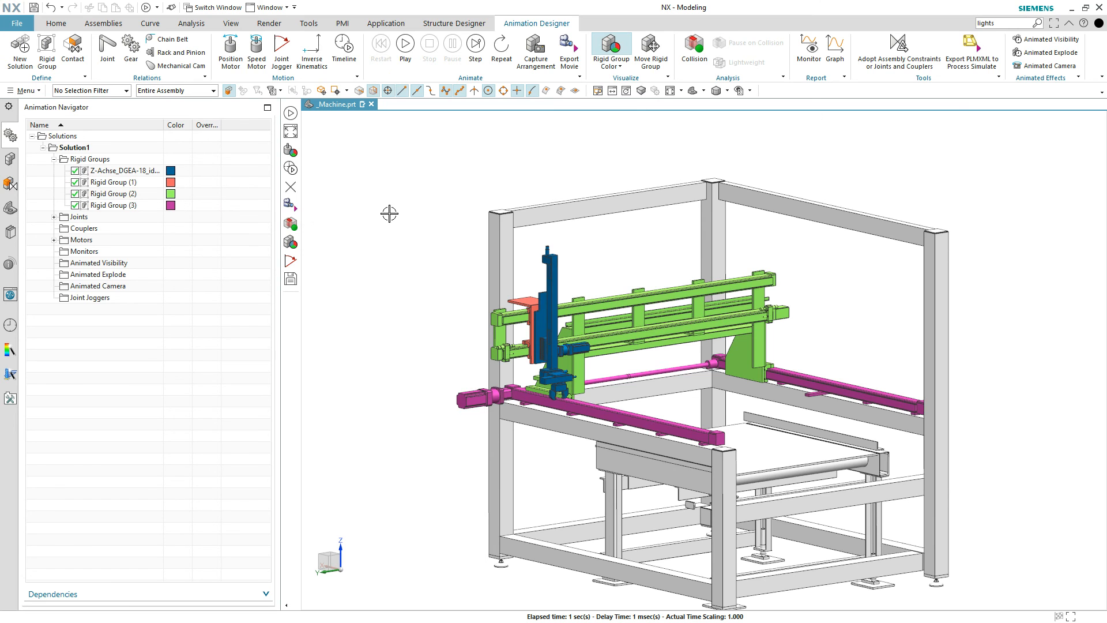
left_click(404, 51)
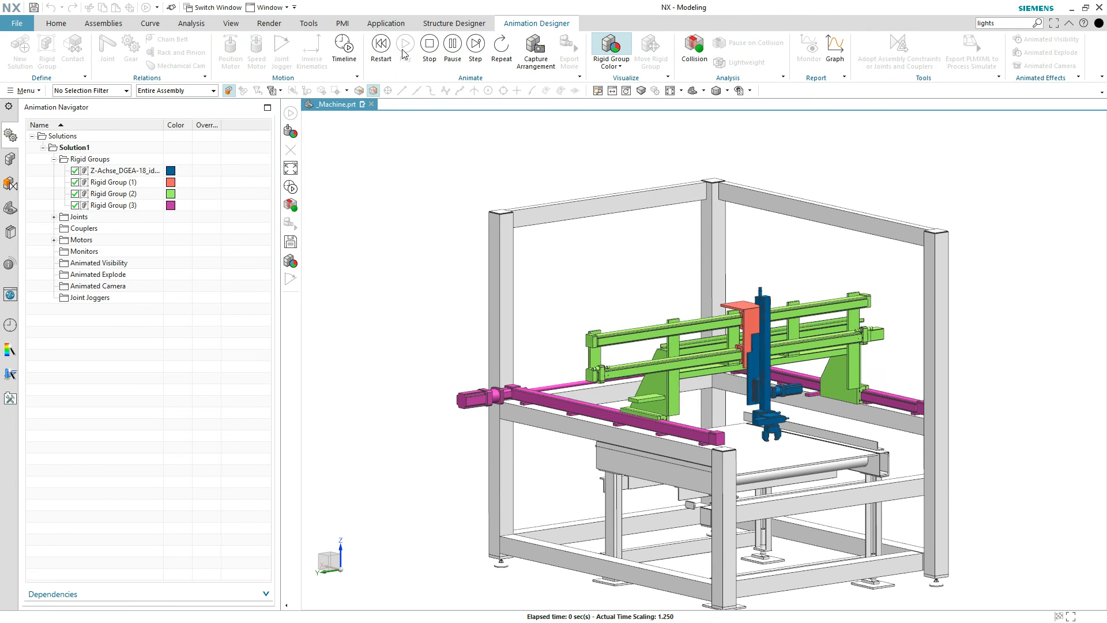